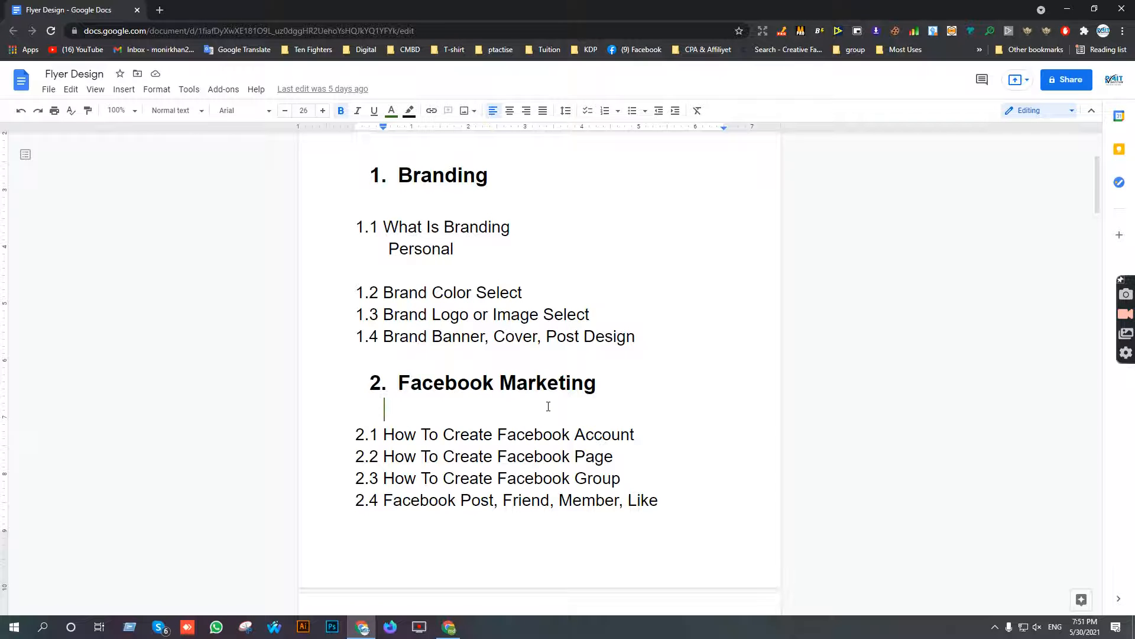
Open a new Chrome tab beside the Flyer Design document to get the Google start page.
{"action": "left_click", "coordinate": [160, 10]}
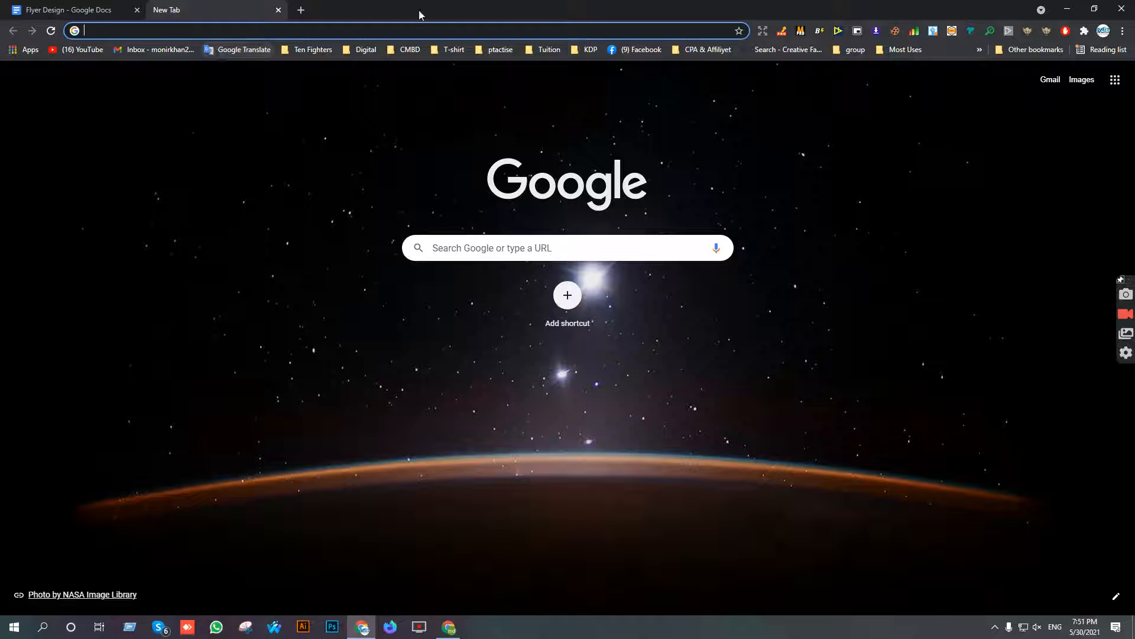
Load the Facebook news feed from the bookmark, scroll through the posts, then close that tab.
{"action": "left_click", "coordinate": [634, 53]}
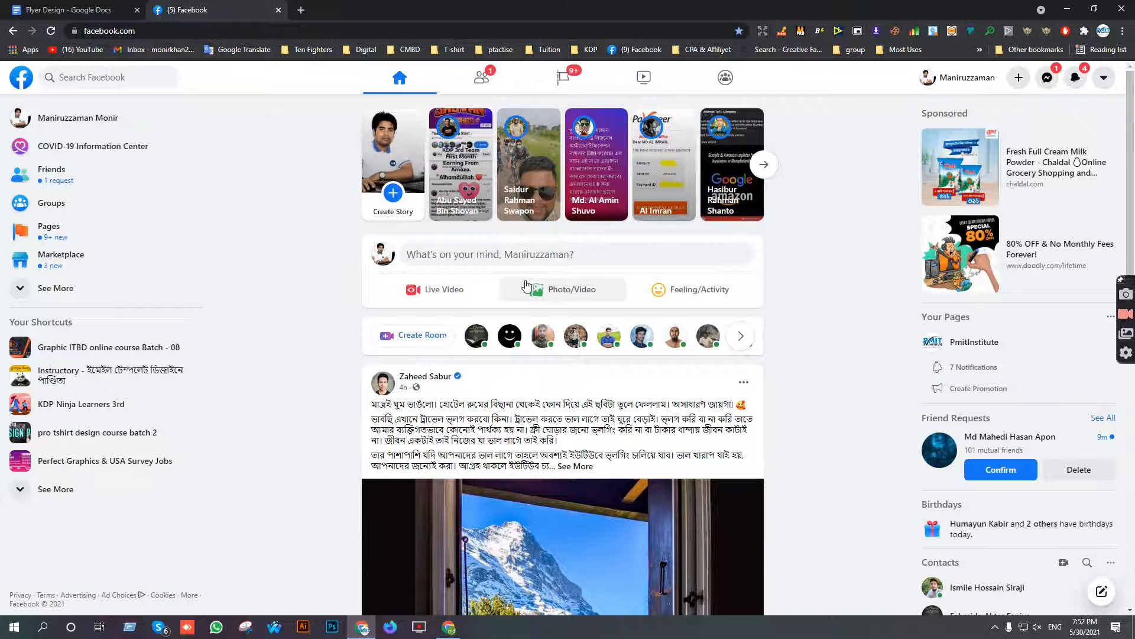
{"action": "scroll", "coordinate": [526, 286], "scroll_direction": "down", "scroll_amount": 1}
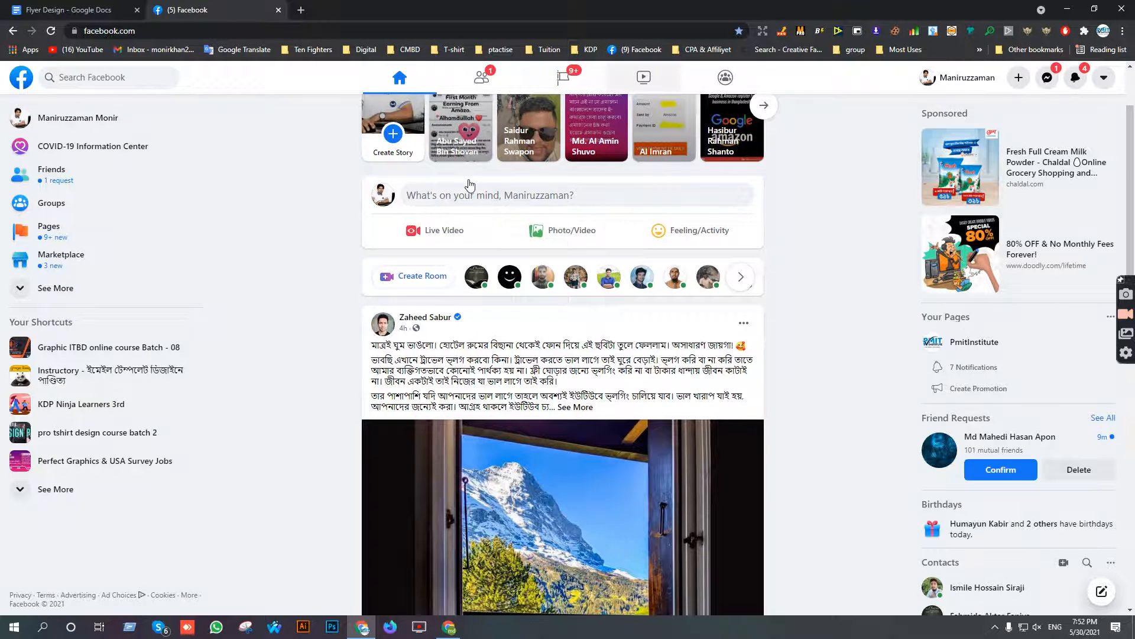
{"action": "scroll", "coordinate": [629, 437], "scroll_direction": "down", "scroll_amount": 4}
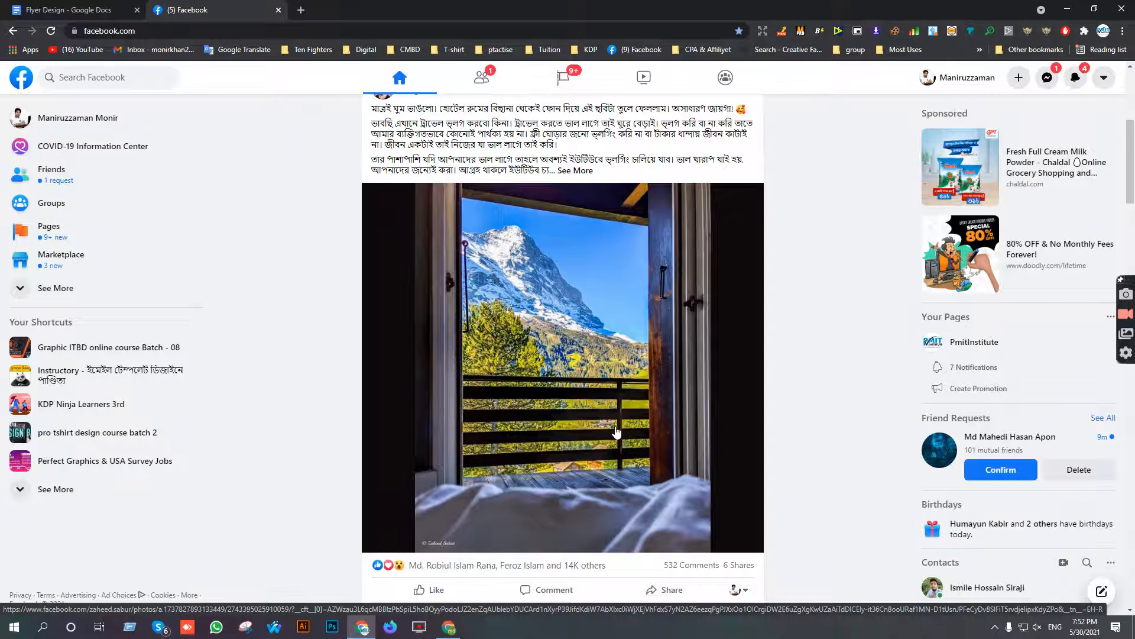
{"action": "left_click", "coordinate": [278, 11]}
Search 'fake name generator' in a new tab and open the Fake Name Generator site.
{"action": "left_click", "coordinate": [161, 12]}
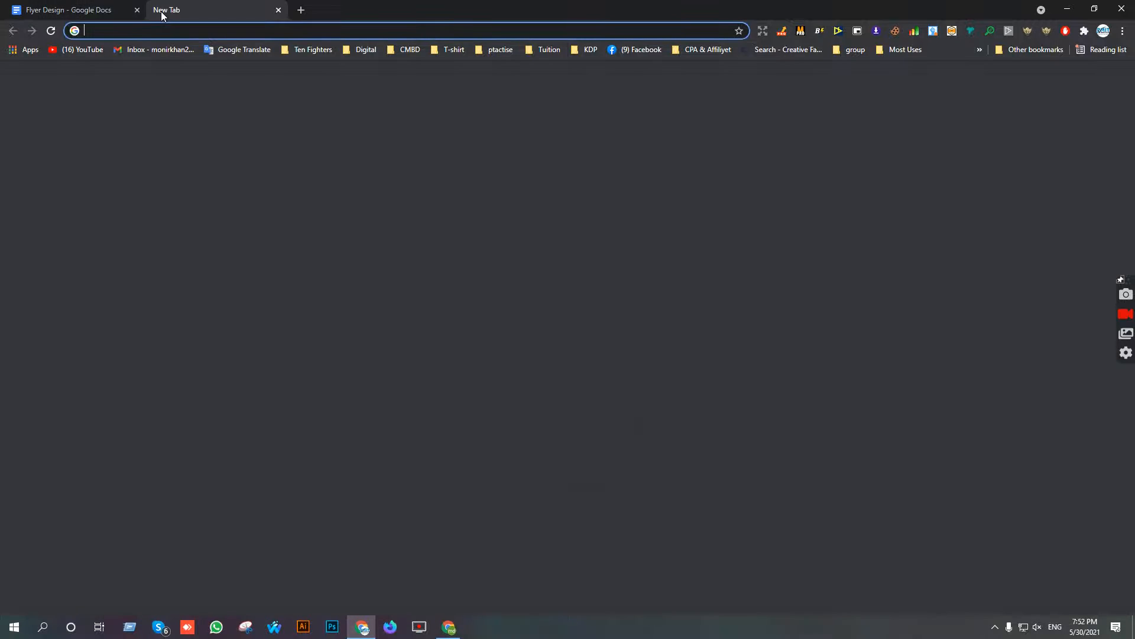
{"action": "type", "text": "facena"}
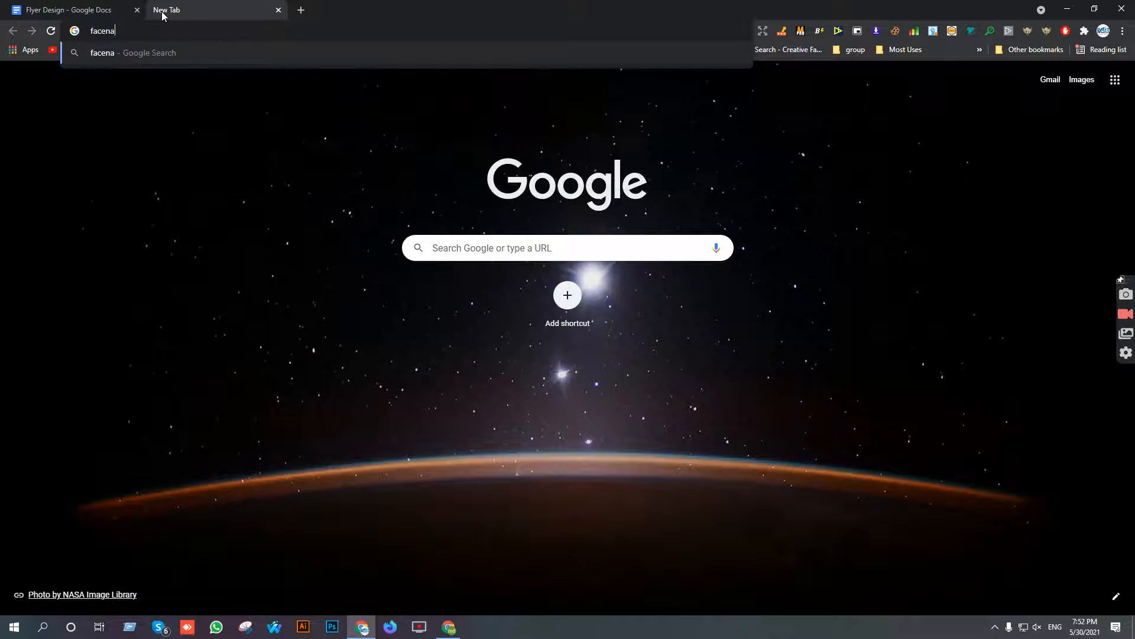
{"action": "type", "text": "me gena"}
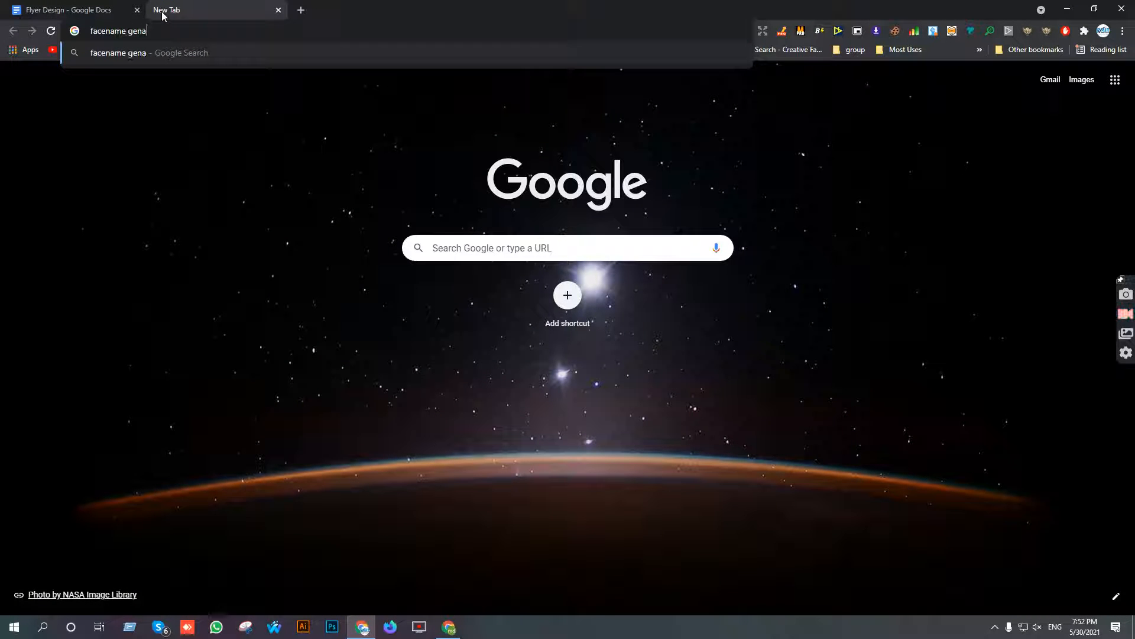
{"action": "type", "text": "rator"}
{"action": "key", "text": "Return"}
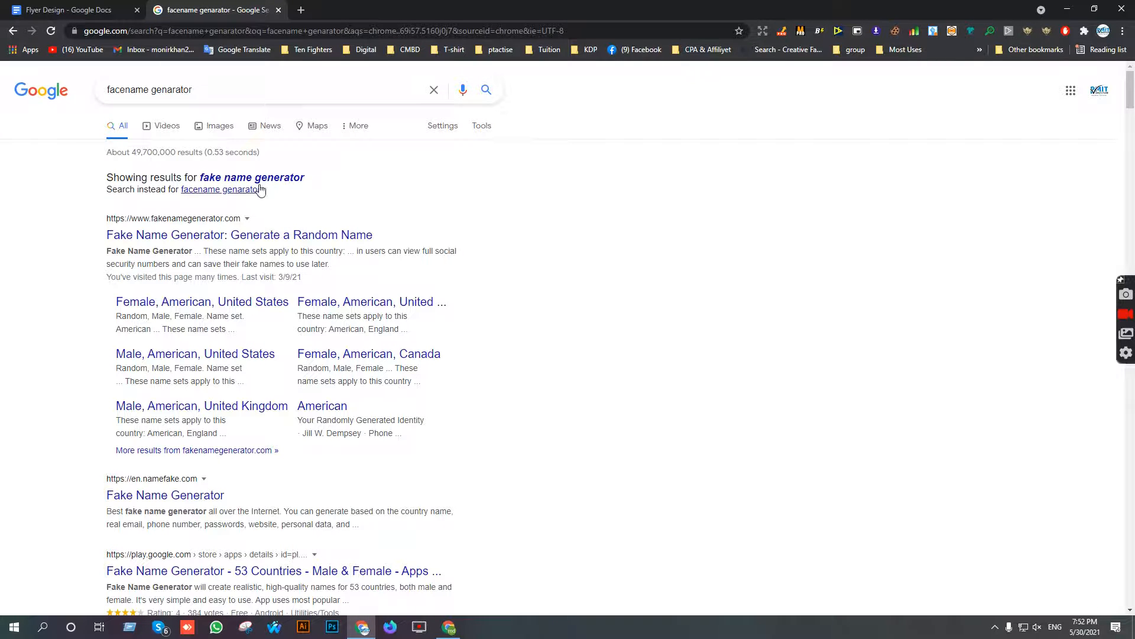
{"action": "left_click", "coordinate": [178, 195]}
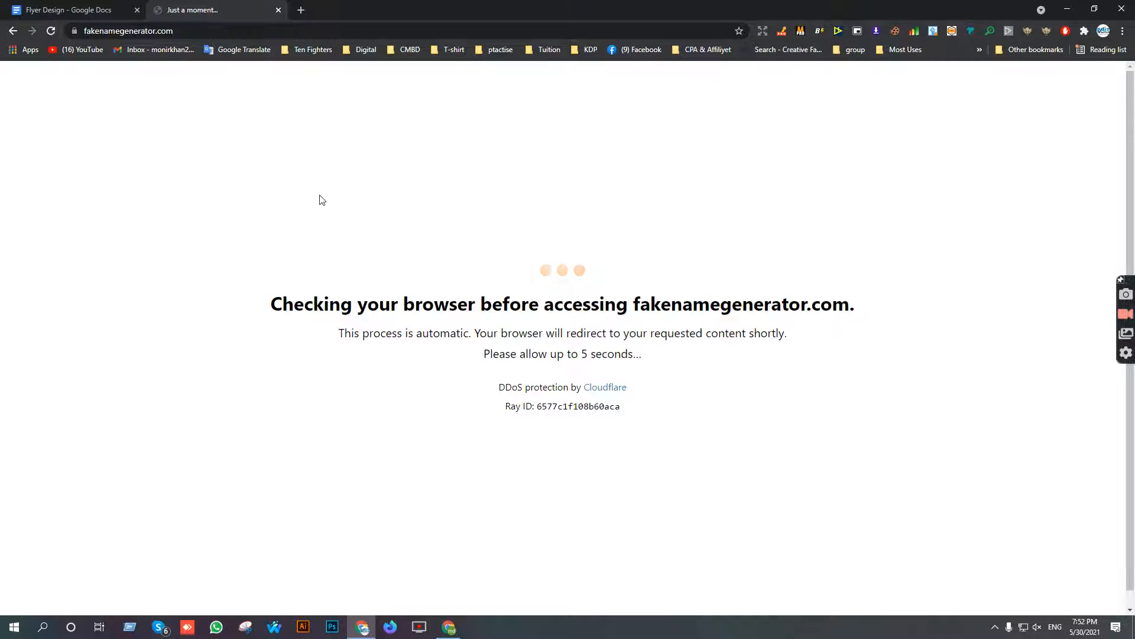
Minimize both Chrome windows to reveal the Windows desktop.
{"action": "left_click", "coordinate": [1068, 10]}
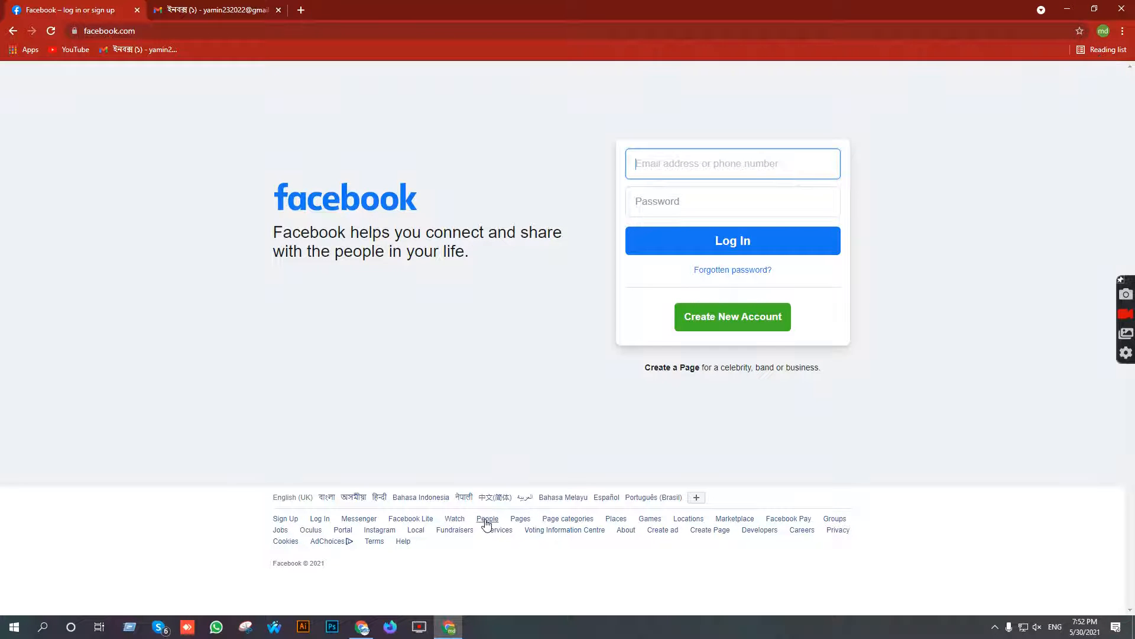
{"action": "left_click", "coordinate": [362, 627]}
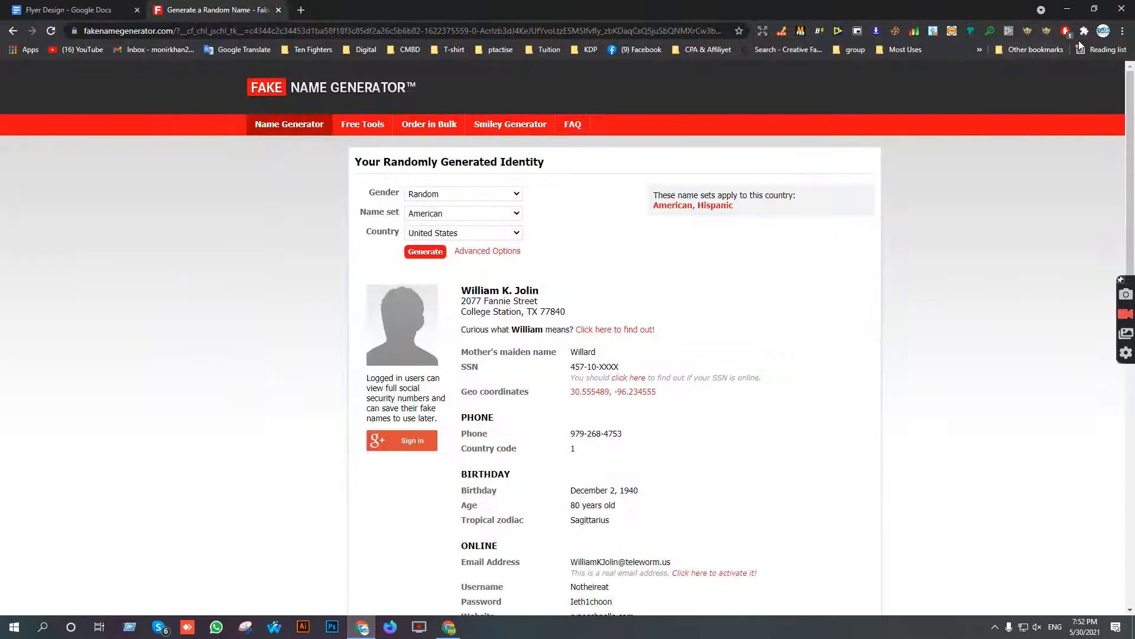
{"action": "left_click", "coordinate": [1103, 30]}
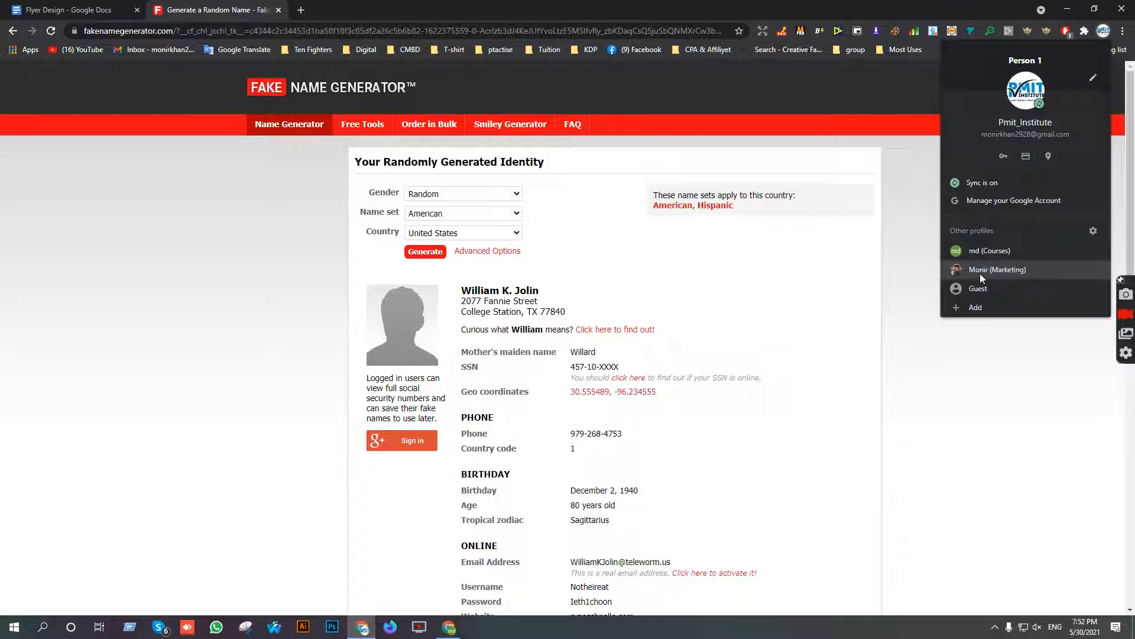
{"action": "left_click", "coordinate": [1068, 9]}
{"action": "left_click", "coordinate": [1068, 11]}
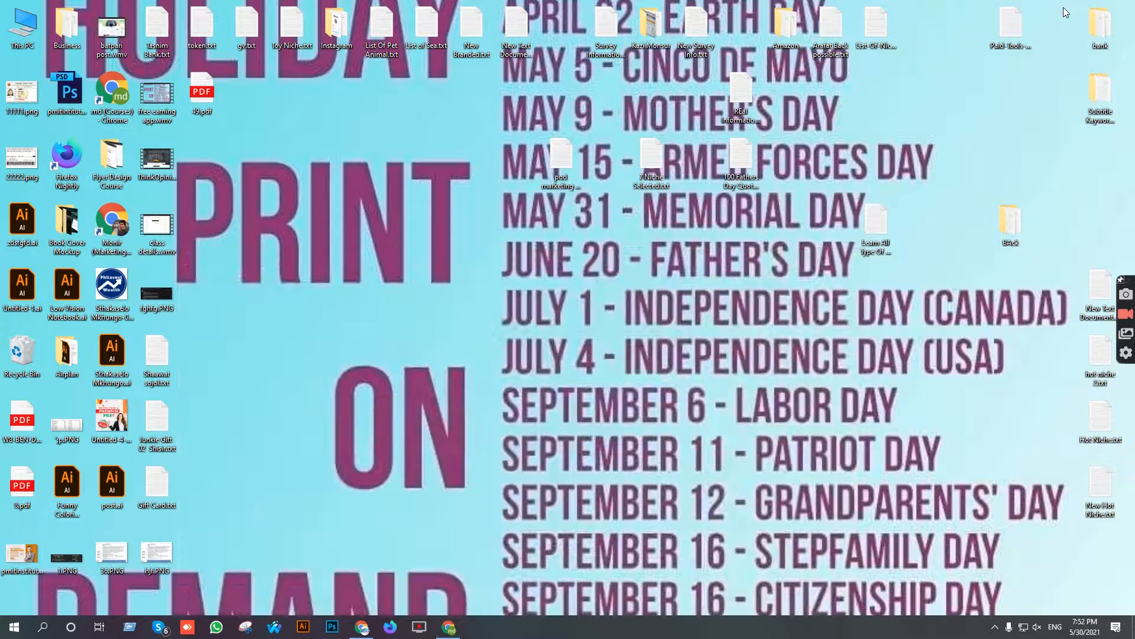
Create a new text document on the desktop named Marketing.
{"action": "right_click", "coordinate": [734, 316]}
{"action": "mouse_move", "coordinate": [665, 415]}
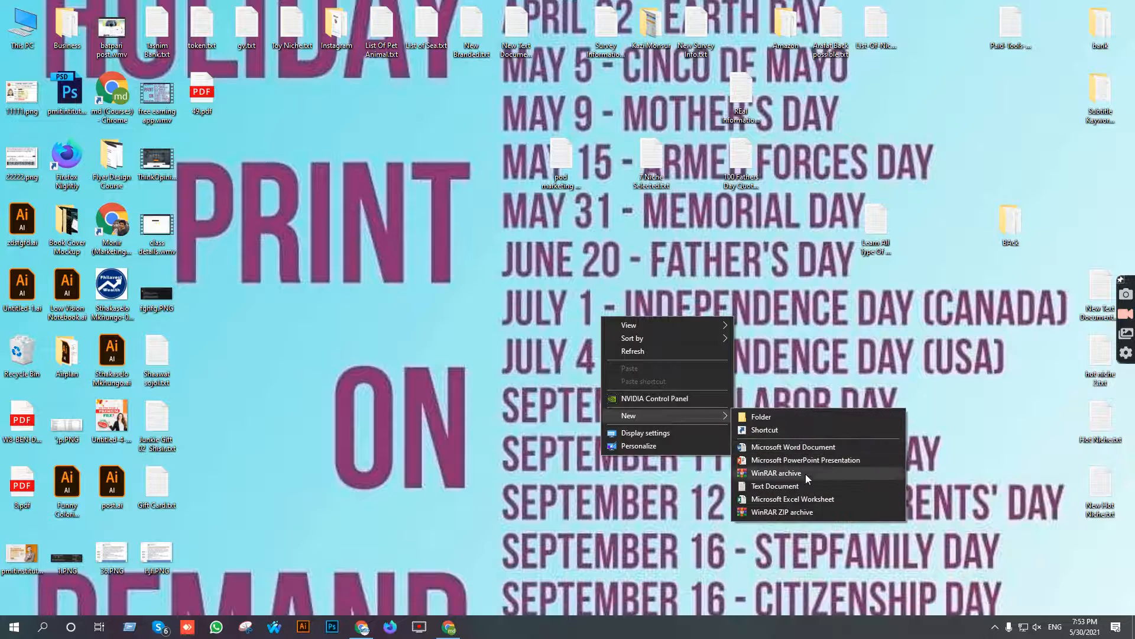
{"action": "left_click", "coordinate": [768, 486]}
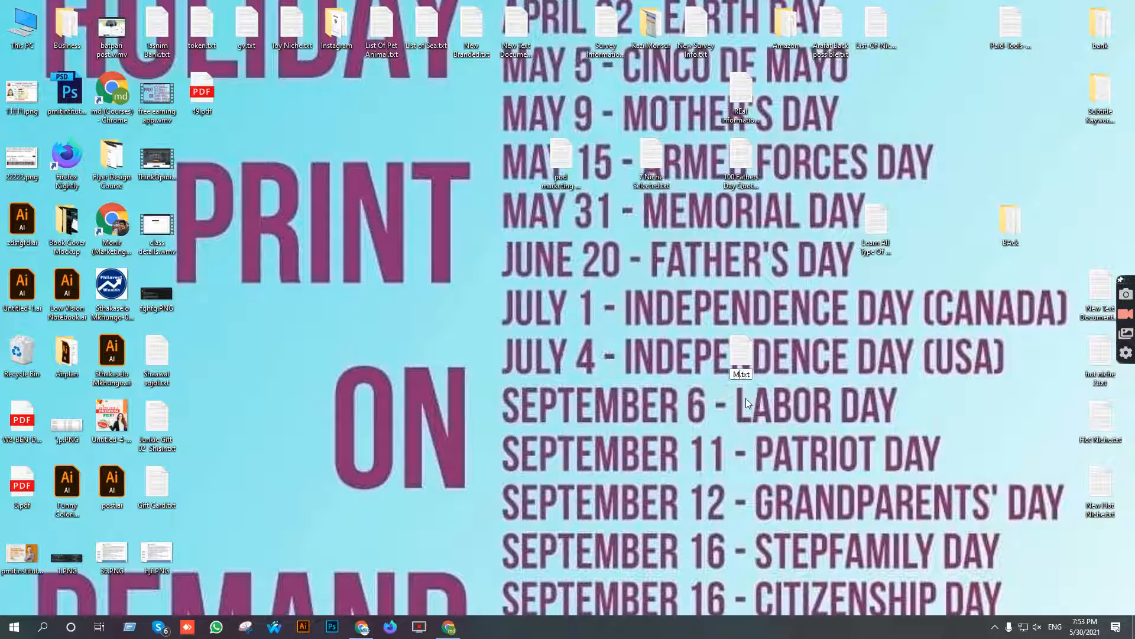
{"action": "type", "text": "Marke"}
Open Marketing.txt maximized in Notepad, then return to the Fake Name Generator page.
{"action": "key", "text": "Return"}
{"action": "key", "text": "Return"}
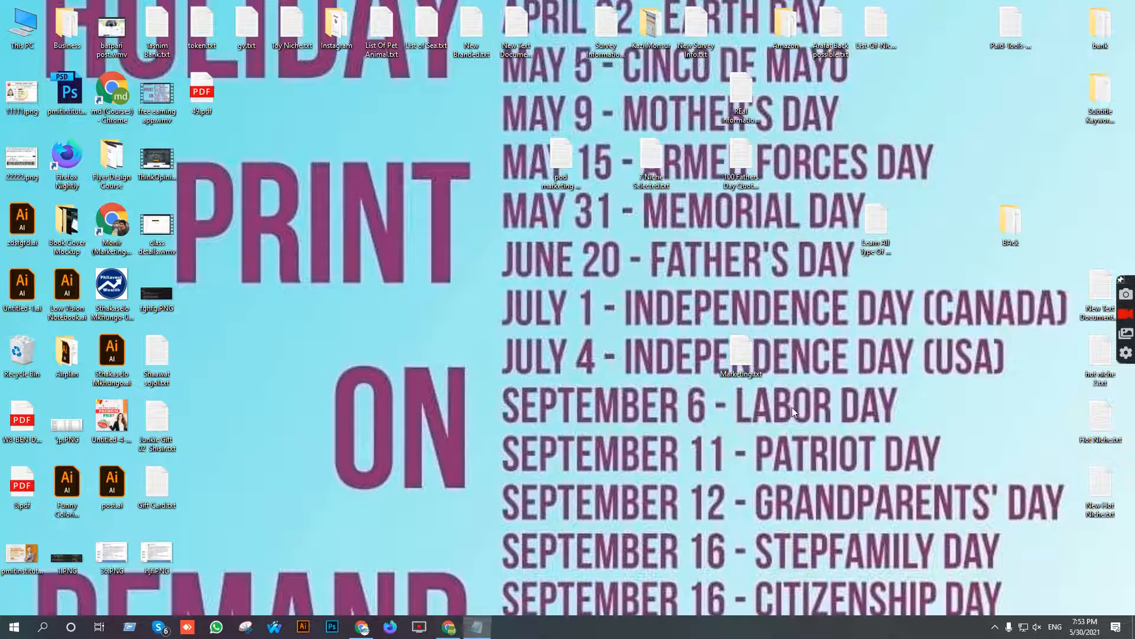
{"action": "left_click", "coordinate": [369, 101]}
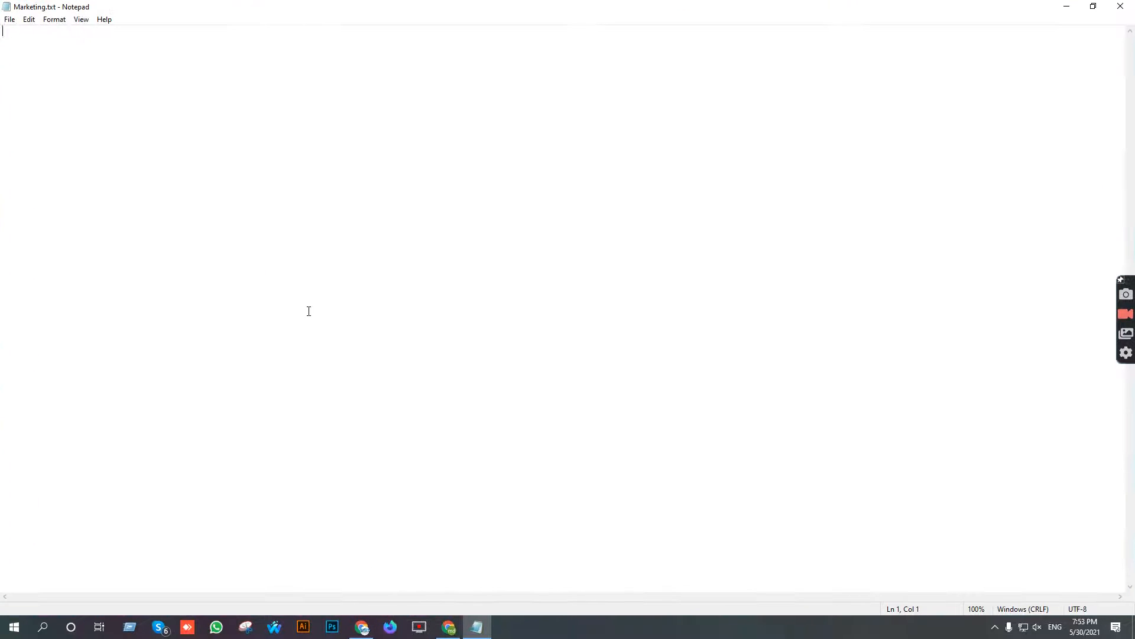
{"action": "left_click", "coordinate": [358, 631]}
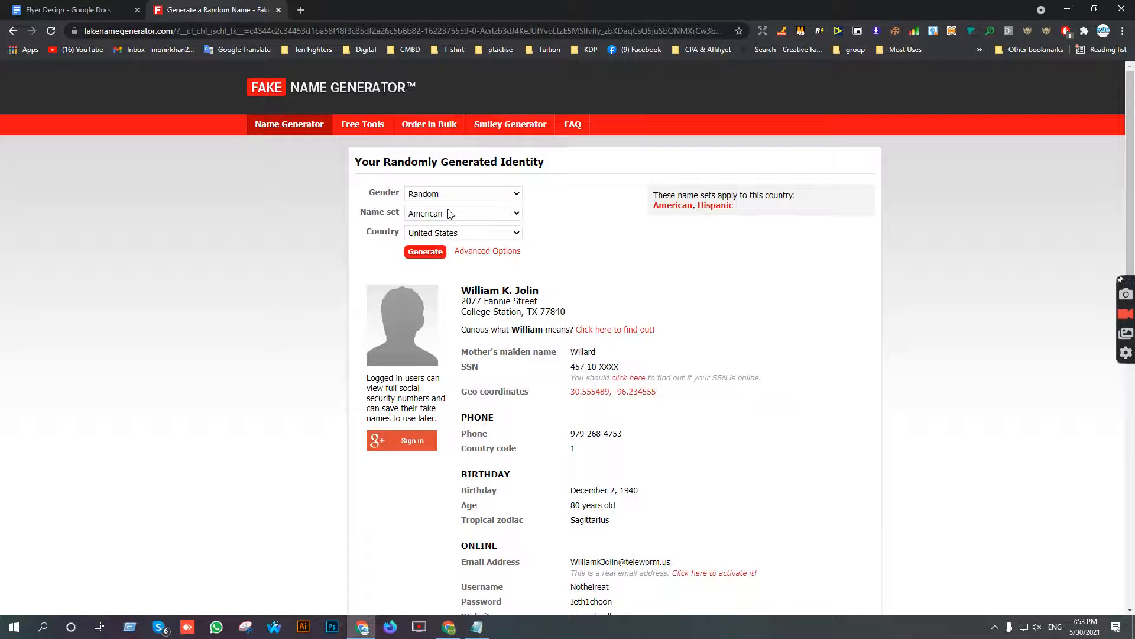
Set gender to Female with United States as country and generate an identity.
{"action": "left_click", "coordinate": [447, 193]}
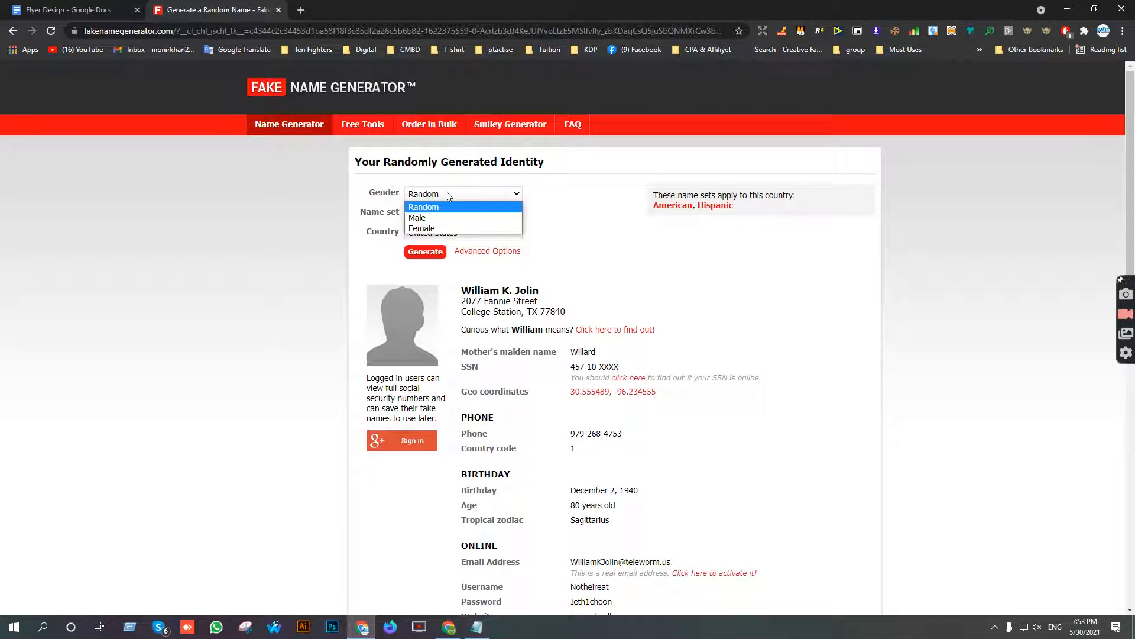
{"action": "left_click", "coordinate": [418, 229]}
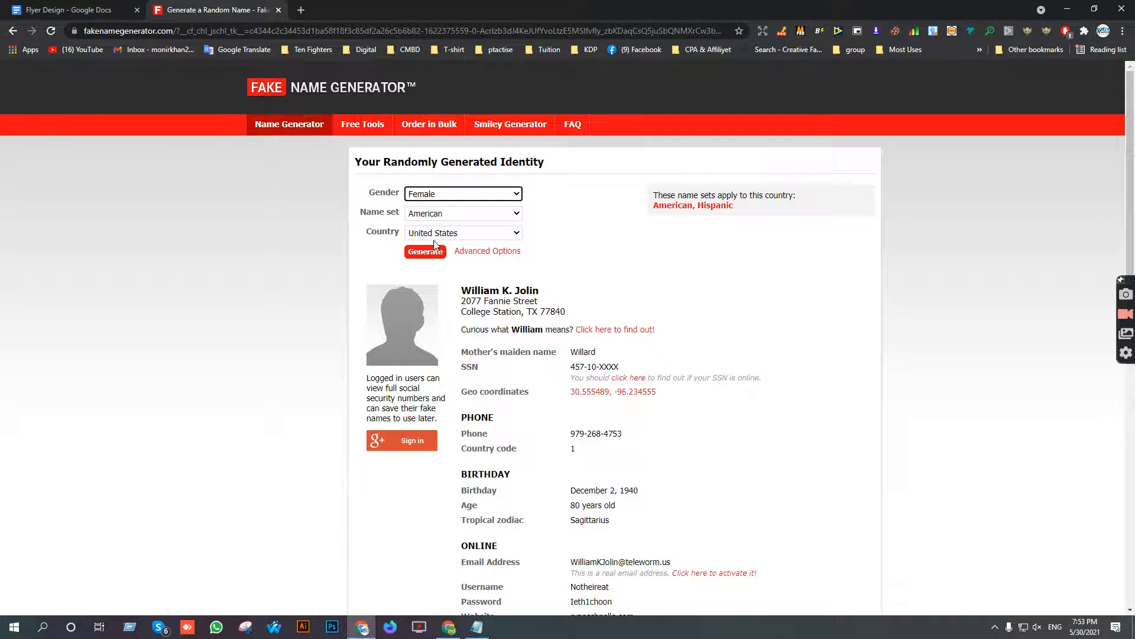
{"action": "left_click", "coordinate": [436, 235]}
{"action": "left_click", "coordinate": [438, 235]}
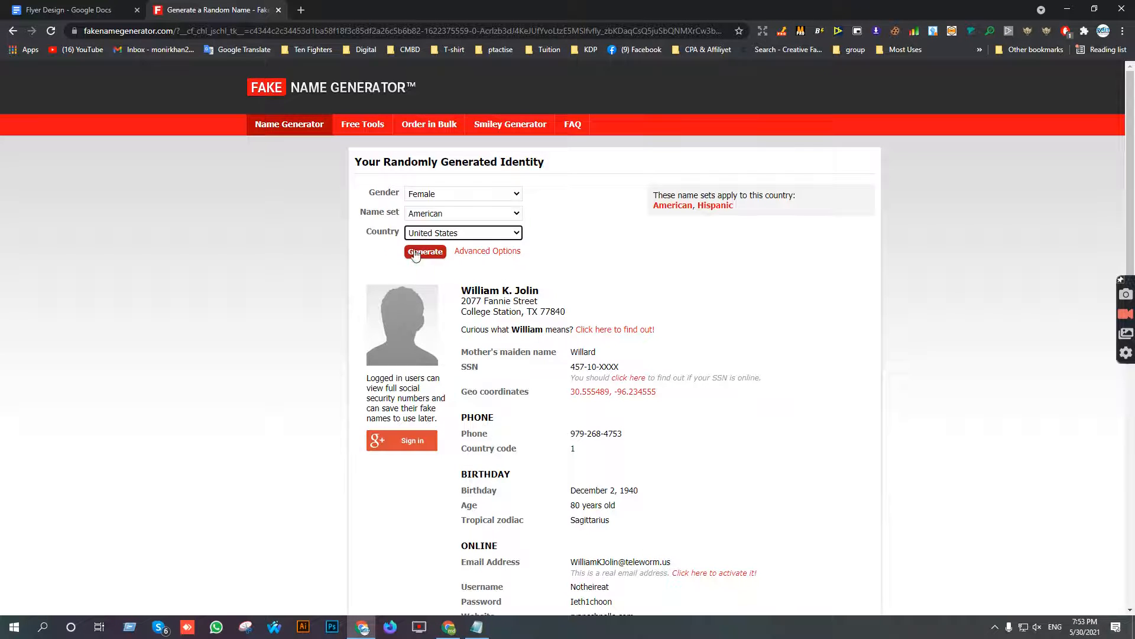
{"action": "left_click", "coordinate": [417, 252]}
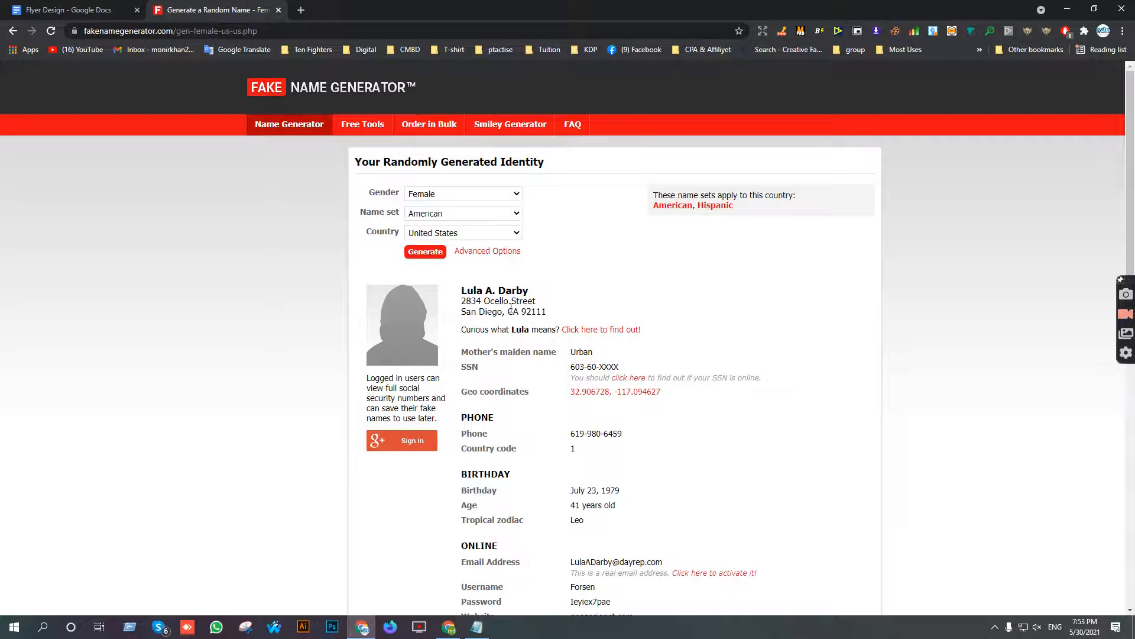
Try selecting the age value on the results, then generate a new random identity.
{"action": "scroll", "coordinate": [547, 300], "scroll_direction": "down", "scroll_amount": 2}
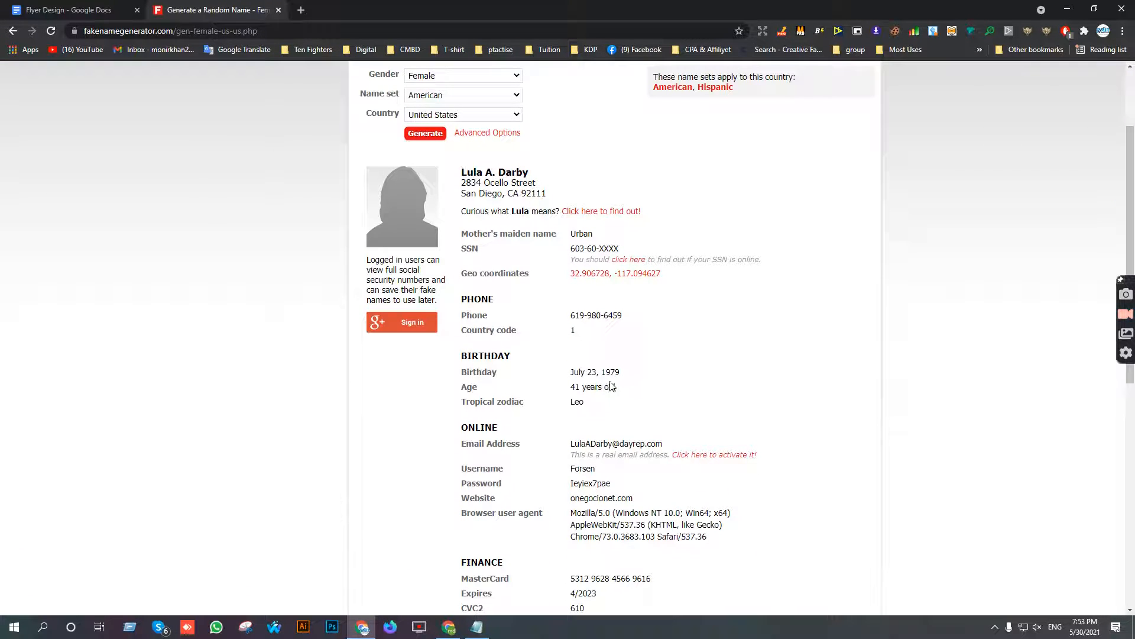
{"action": "left_click_drag", "start_coordinate": [572, 386], "coordinate": [609, 389]}
{"action": "left_click", "coordinate": [627, 392]}
{"action": "left_click_drag", "start_coordinate": [574, 388], "coordinate": [616, 390]}
{"action": "left_click", "coordinate": [573, 386]}
{"action": "left_click_drag", "start_coordinate": [574, 387], "coordinate": [640, 388]}
{"action": "left_click", "coordinate": [578, 391]}
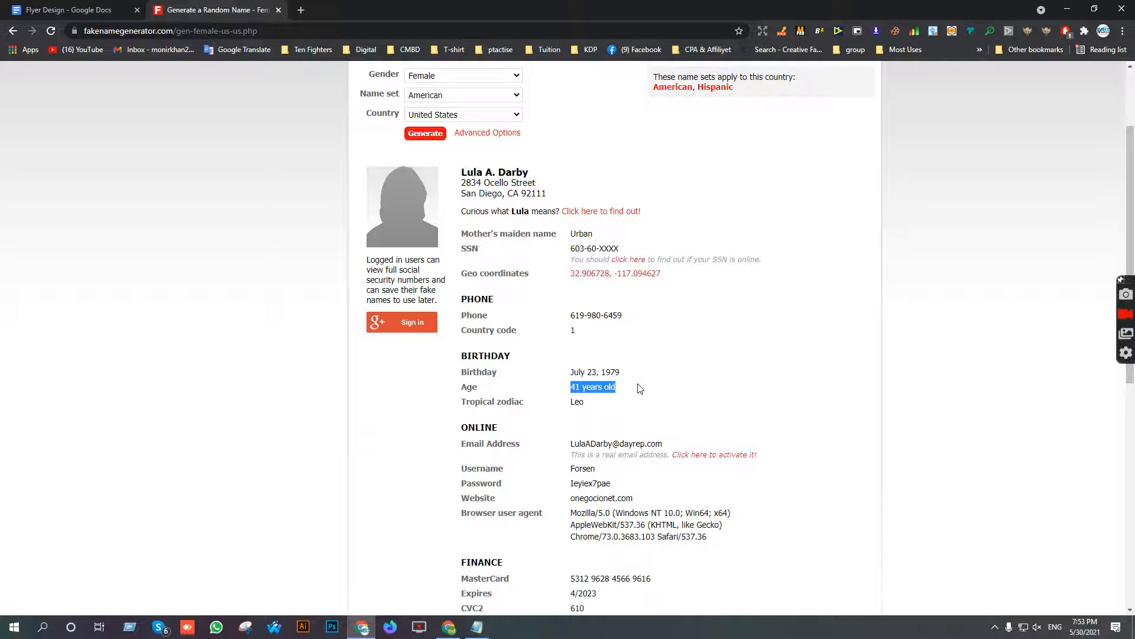
{"action": "scroll", "coordinate": [635, 354], "scroll_direction": "up", "scroll_amount": 2}
{"action": "left_click", "coordinate": [425, 251]}
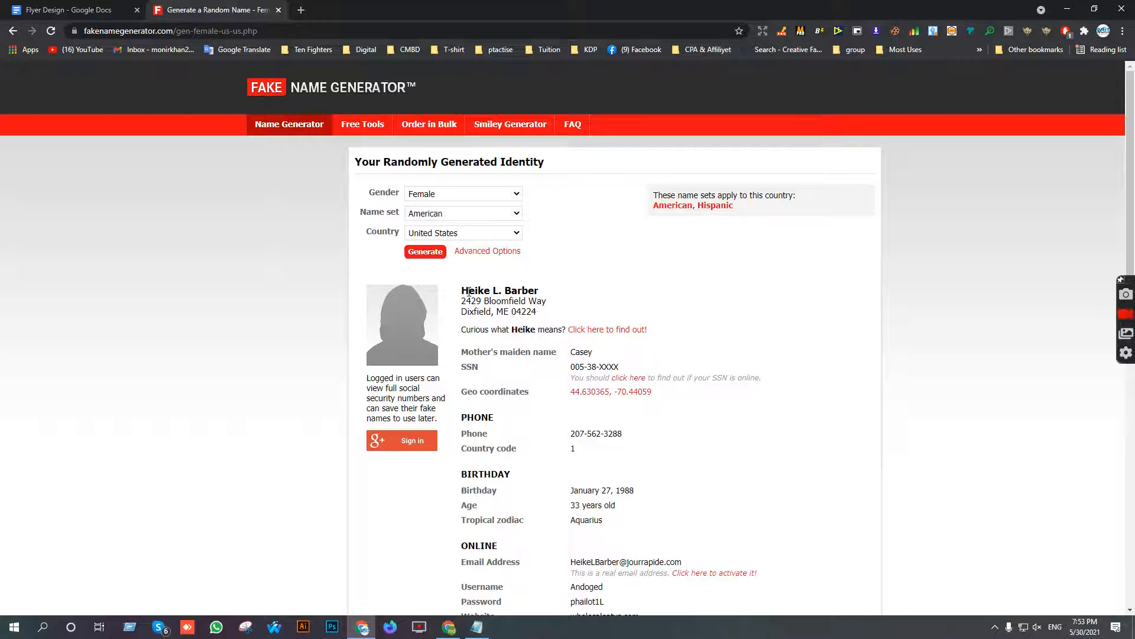
Select the generated name, then generate yet another identity.
{"action": "left_click_drag", "start_coordinate": [464, 289], "coordinate": [561, 289]}
{"action": "left_click", "coordinate": [502, 301]}
{"action": "left_click", "coordinate": [420, 253]}
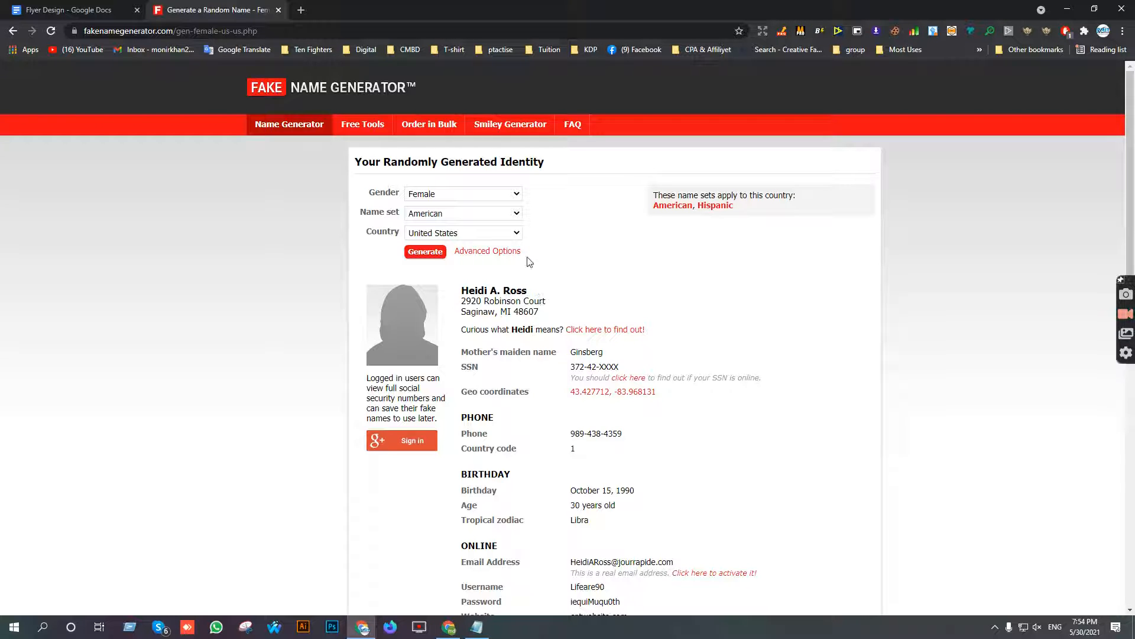
Copy the identity's name and address into Marketing.txt, followed by a blank line.
{"action": "left_click_drag", "start_coordinate": [540, 312], "coordinate": [462, 290]}
{"action": "key", "text": "ctrl+c"}
{"action": "left_click", "coordinate": [476, 626]}
{"action": "key", "text": "ctrl+v"}
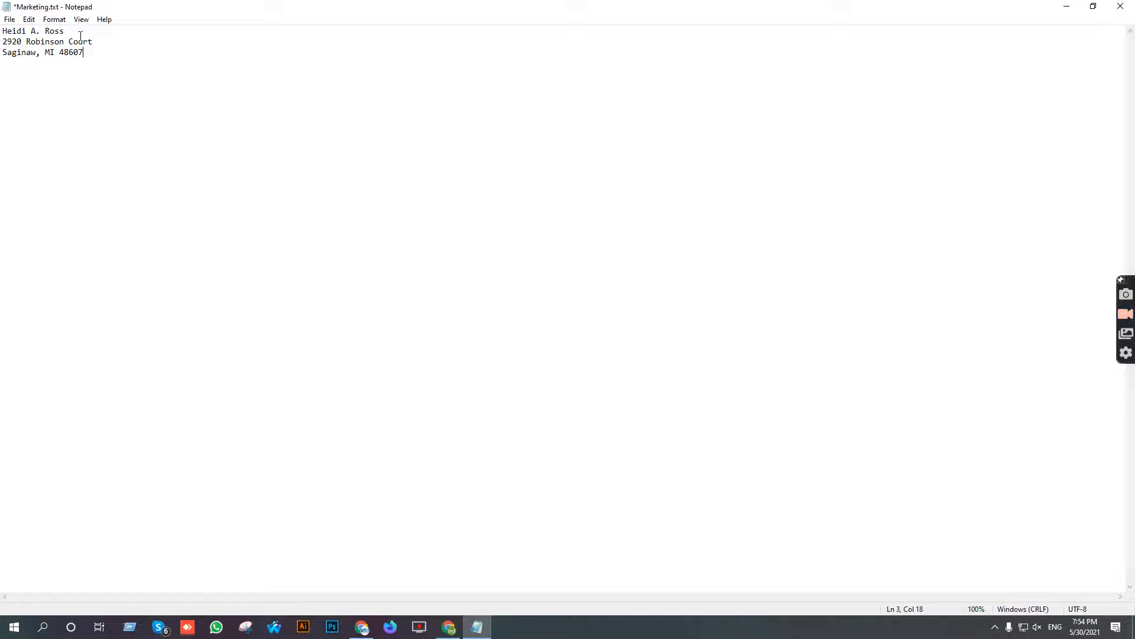
{"action": "key", "text": "Return"}
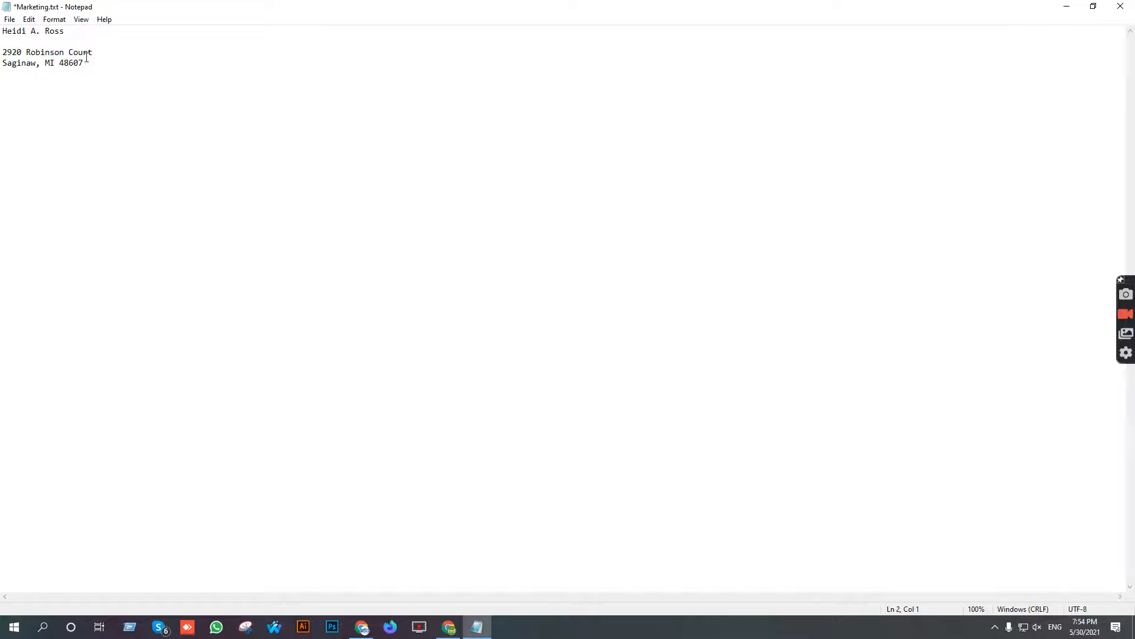
Add the phone number below the address in Marketing.txt.
{"action": "left_click", "coordinate": [372, 630]}
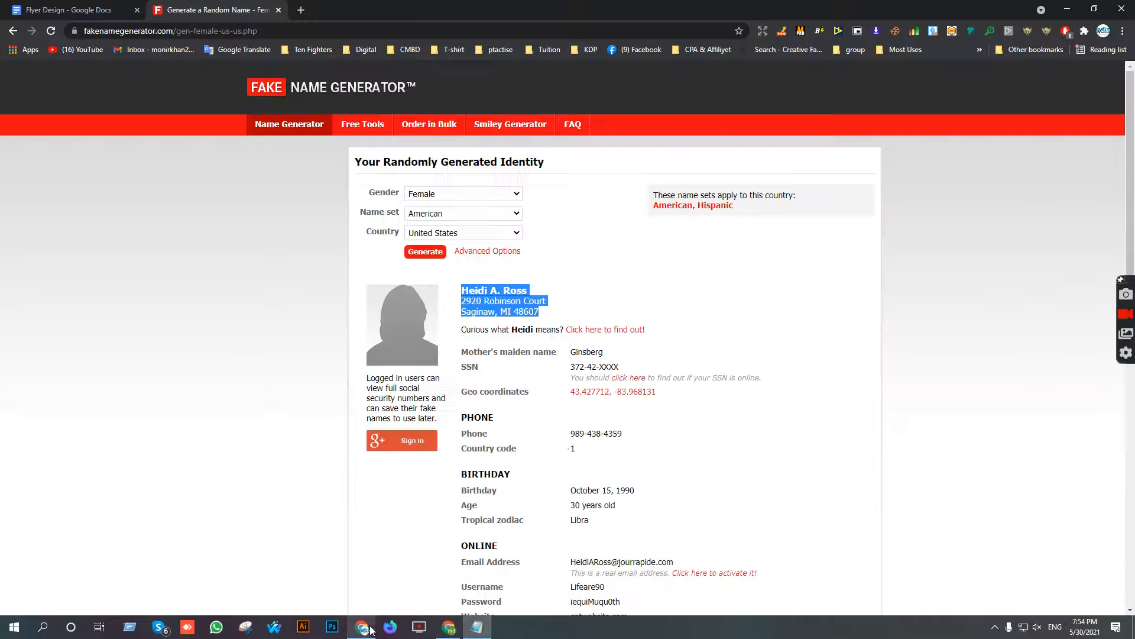
{"action": "left_click_drag", "start_coordinate": [625, 435], "coordinate": [570, 437]}
{"action": "key", "text": "ctrl+c"}
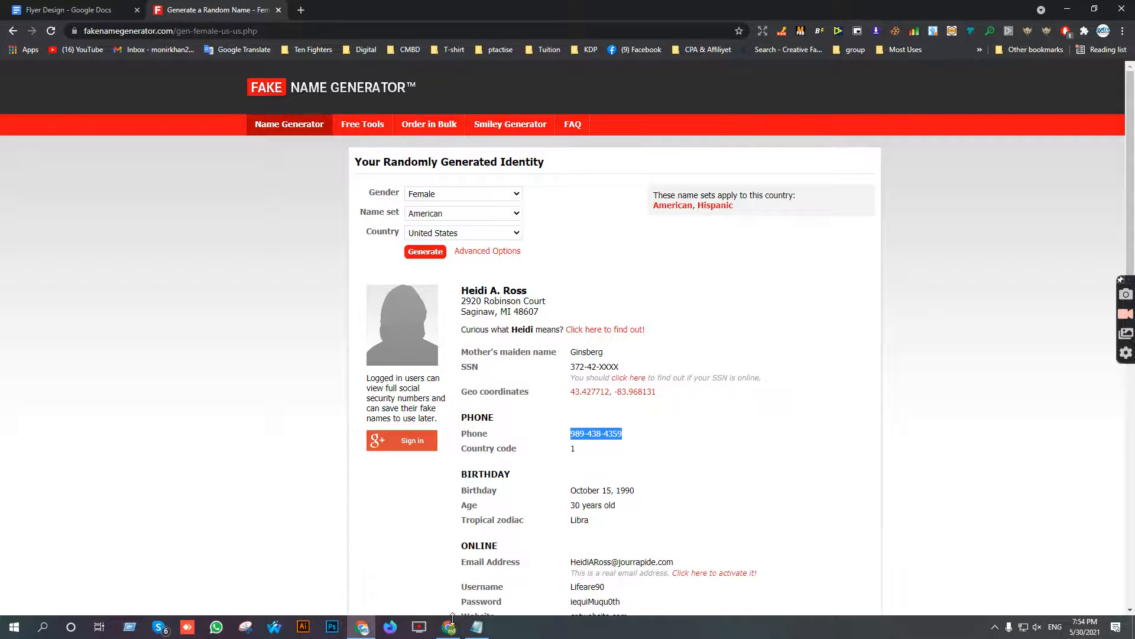
{"action": "left_click", "coordinate": [477, 627]}
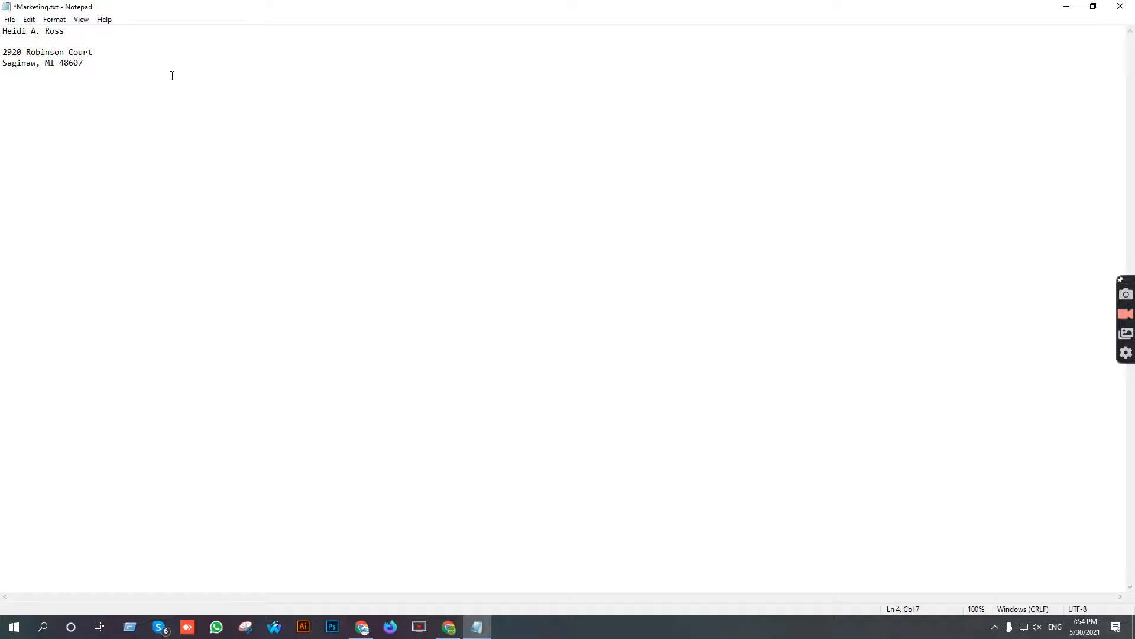
{"action": "left_click", "coordinate": [106, 64]}
{"action": "key", "text": "ctrl+v"}
Copy the birthday, age and zodiac rows over to Marketing.txt.
{"action": "left_click", "coordinate": [362, 627]}
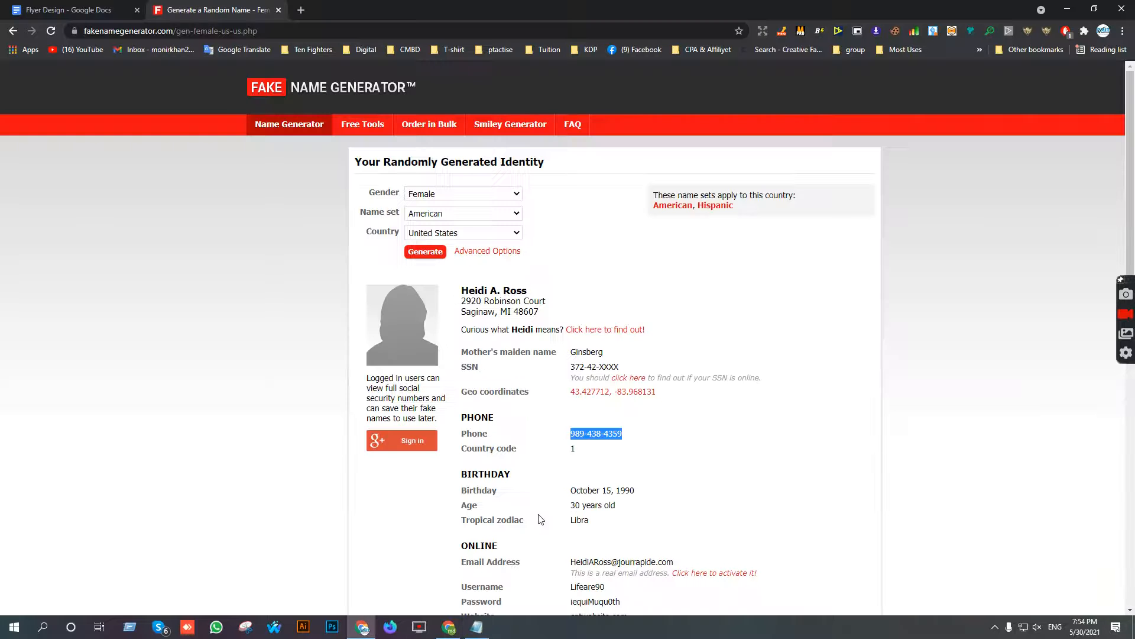
{"action": "scroll", "coordinate": [690, 471], "scroll_direction": "down", "scroll_amount": 2}
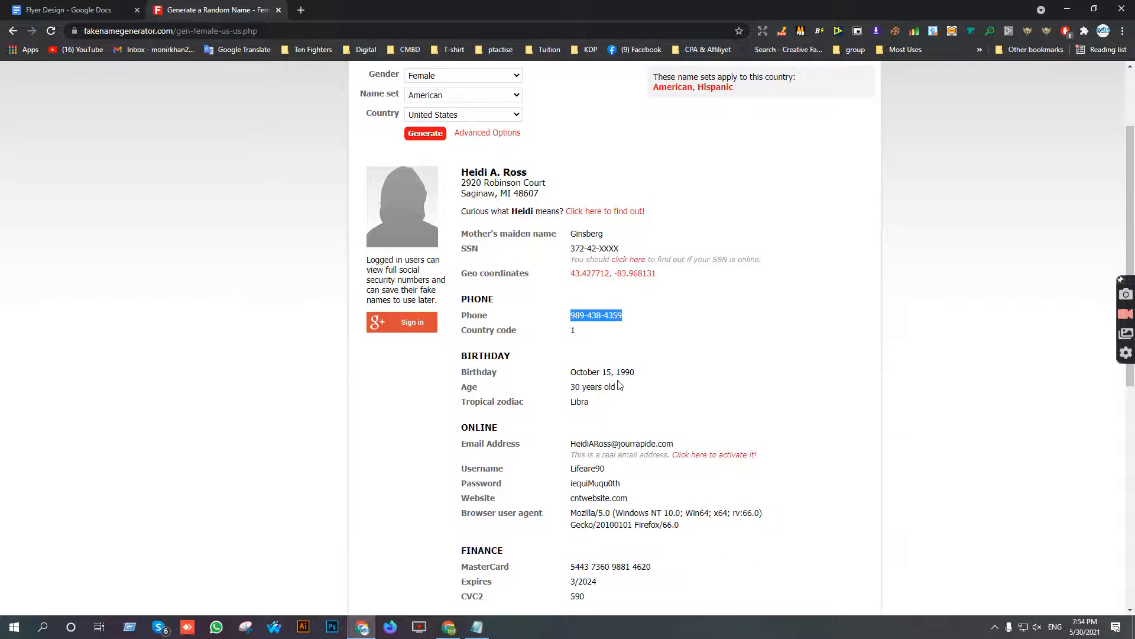
{"action": "left_click_drag", "start_coordinate": [640, 377], "coordinate": [457, 370]}
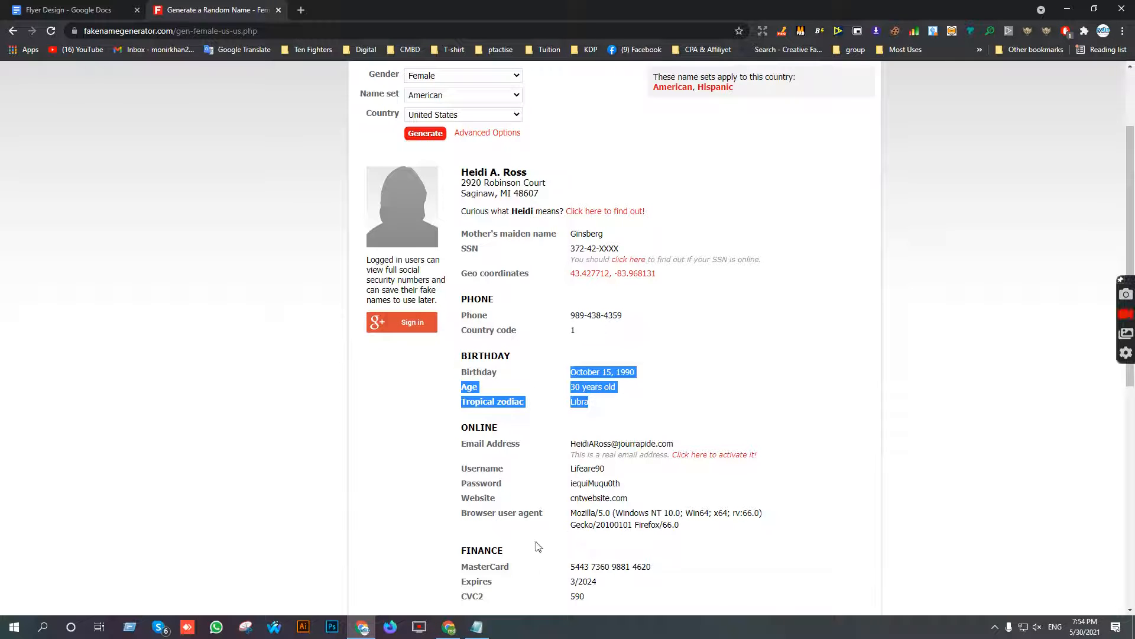
{"action": "left_click", "coordinate": [477, 628]}
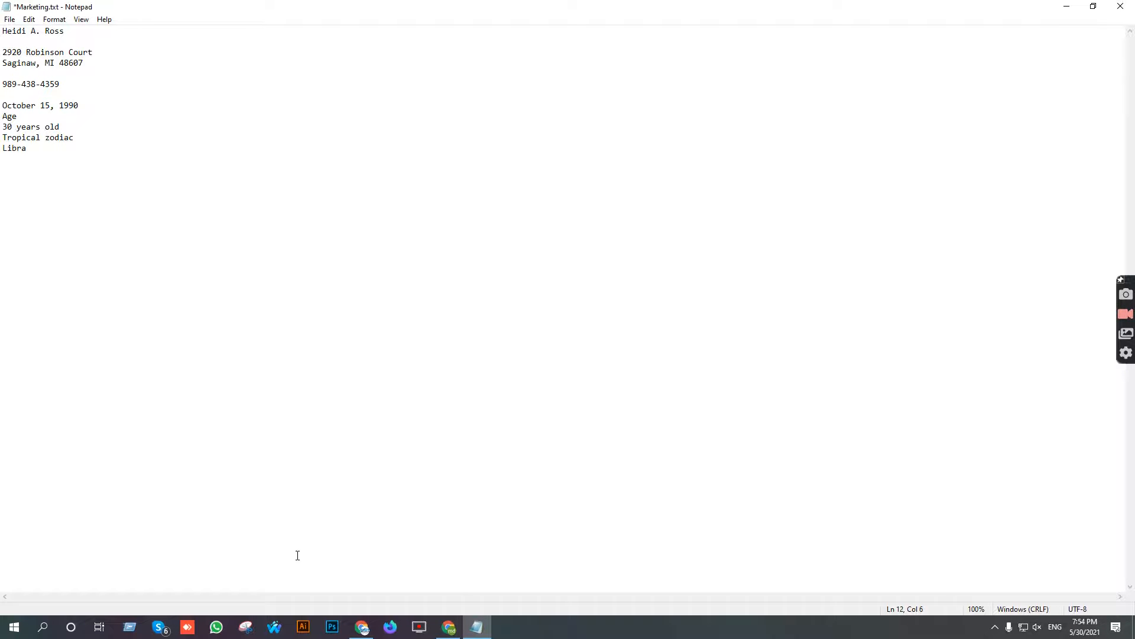
{"action": "left_click", "coordinate": [362, 626]}
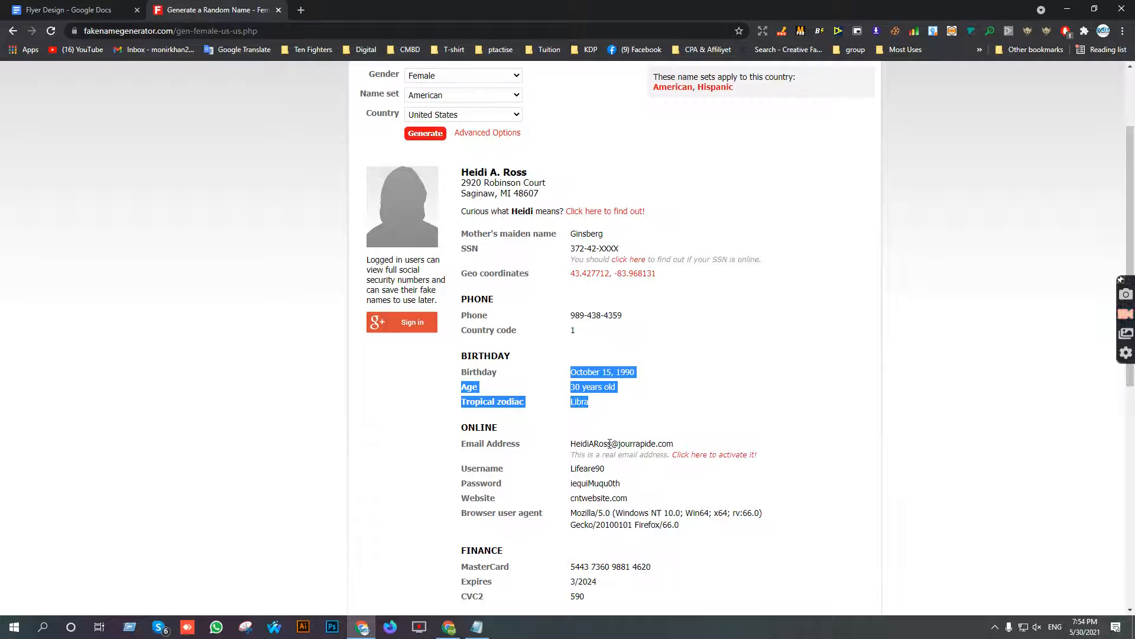
Paste the credit card details below the zodiac line in Marketing.txt.
{"action": "scroll", "coordinate": [634, 471], "scroll_direction": "down", "scroll_amount": 1}
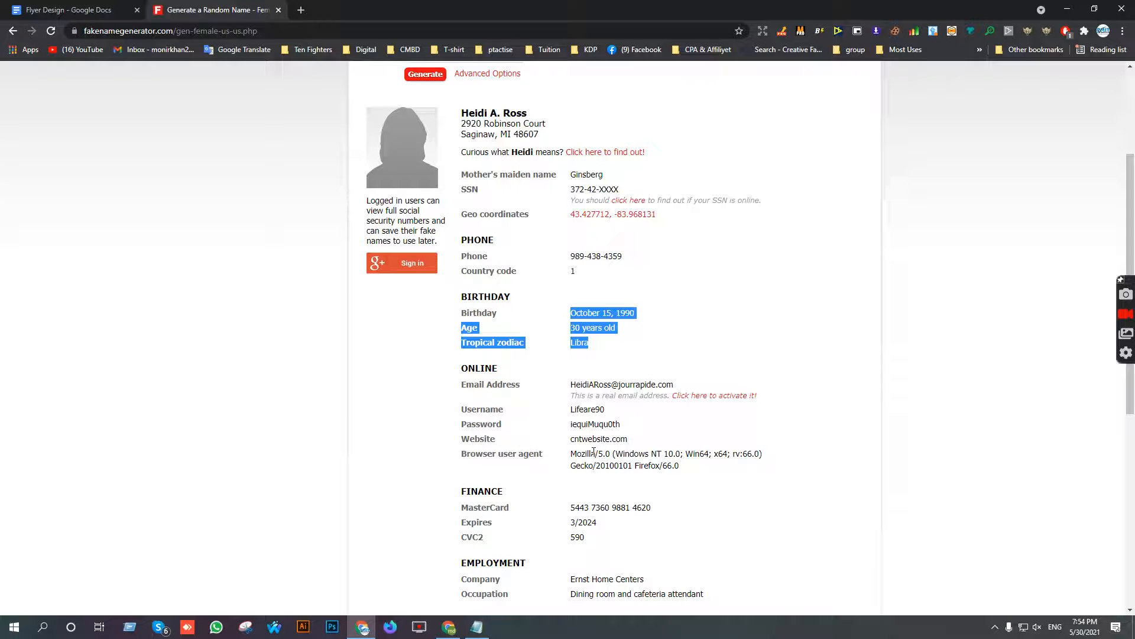
{"action": "left_click_drag", "start_coordinate": [627, 441], "coordinate": [566, 400]}
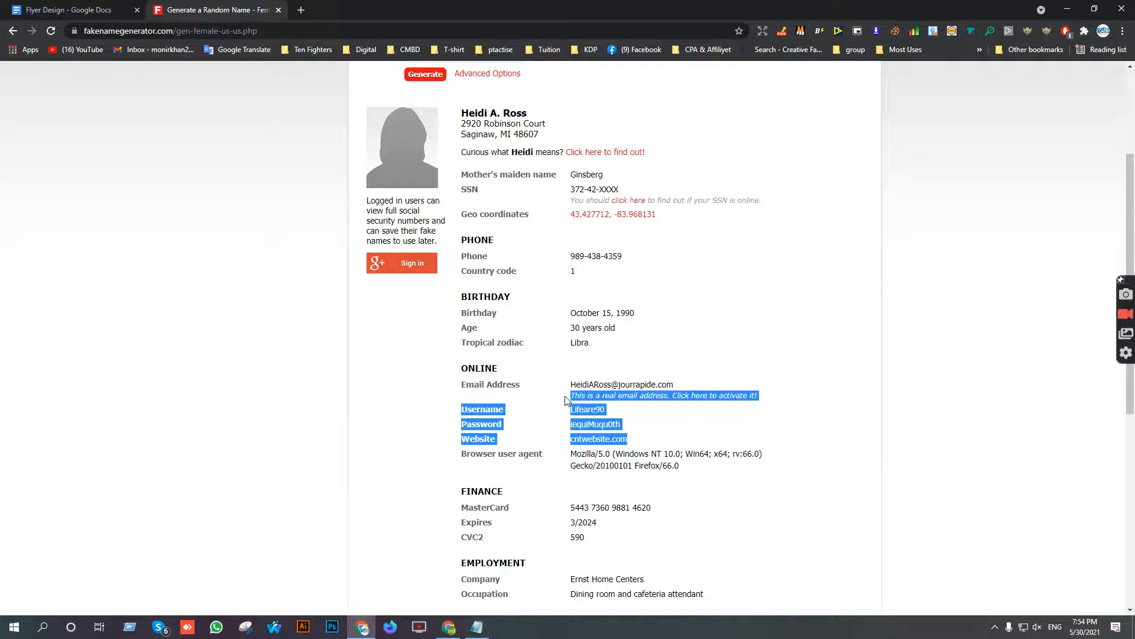
{"action": "left_click", "coordinate": [690, 426]}
{"action": "scroll", "coordinate": [582, 420], "scroll_direction": "down", "scroll_amount": 1}
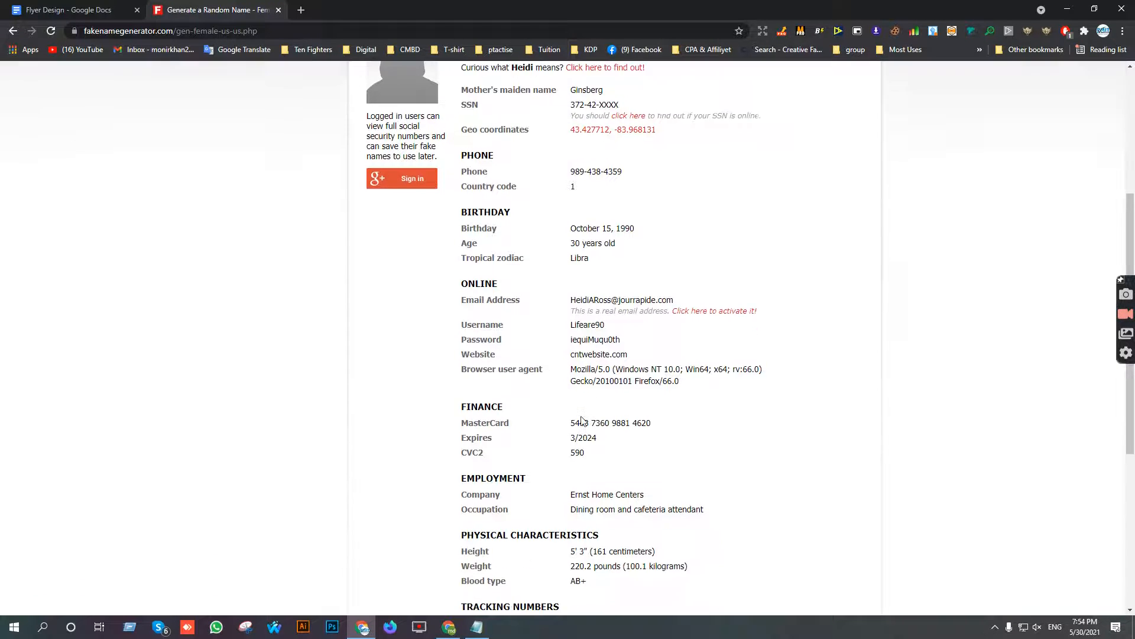
{"action": "left_click_drag", "start_coordinate": [604, 431], "coordinate": [463, 384]}
{"action": "key", "text": "ctrl+c"}
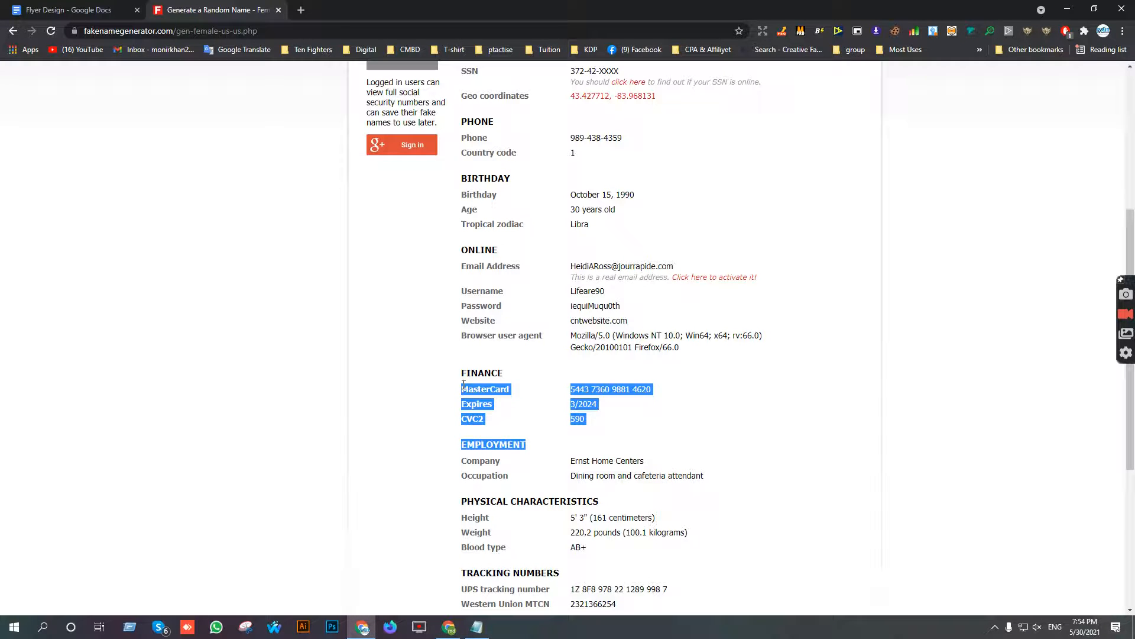
{"action": "left_click", "coordinate": [362, 627]}
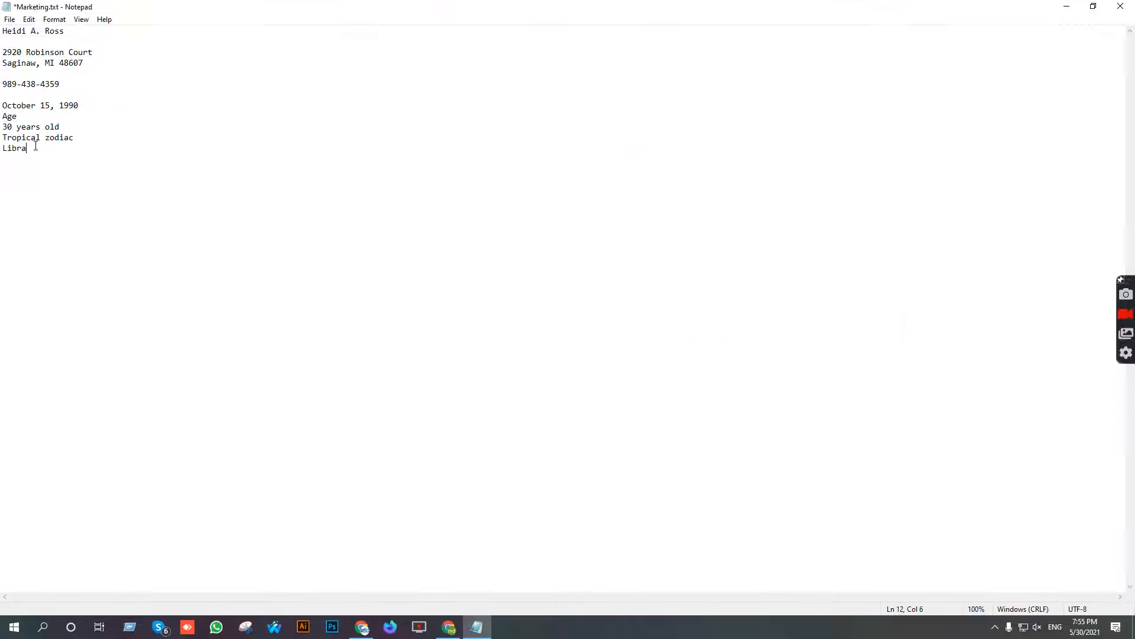
{"action": "key", "text": "ctrl+v"}
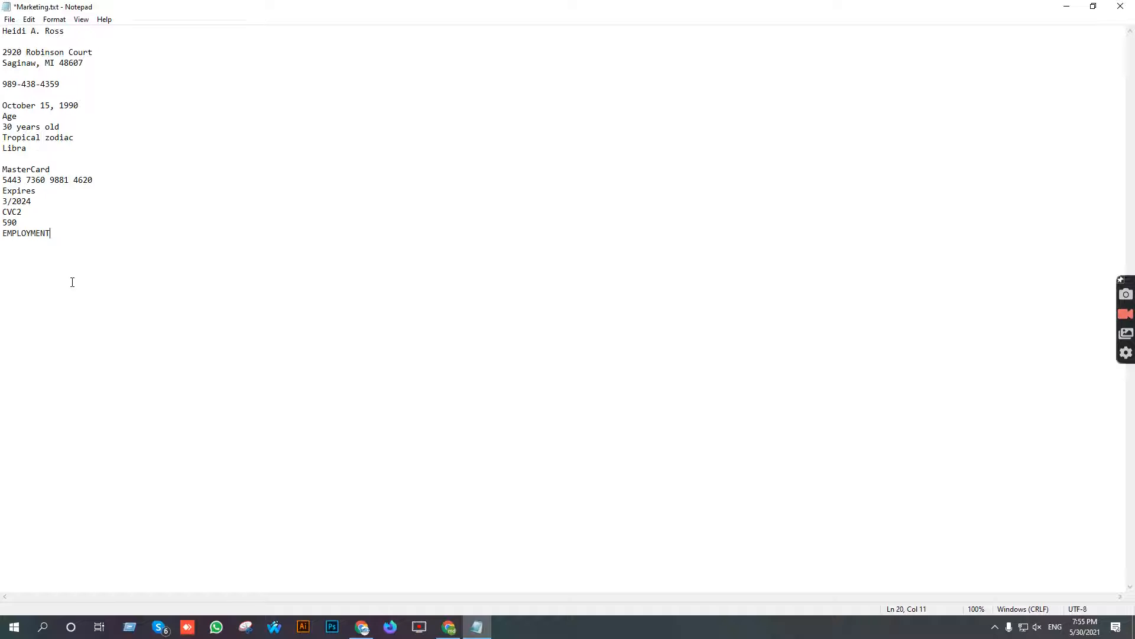
Add the height, weight and blood type rows to Marketing.txt.
{"action": "left_click", "coordinate": [362, 627]}
{"action": "scroll", "coordinate": [639, 457], "scroll_direction": "down", "scroll_amount": 1}
{"action": "scroll", "coordinate": [639, 457], "scroll_direction": "down", "scroll_amount": 2}
{"action": "left_click_drag", "start_coordinate": [592, 370], "coordinate": [461, 340]}
{"action": "key", "text": "ctrl+c"}
{"action": "left_click", "coordinate": [477, 627]}
{"action": "key", "text": "ctrl+v"}
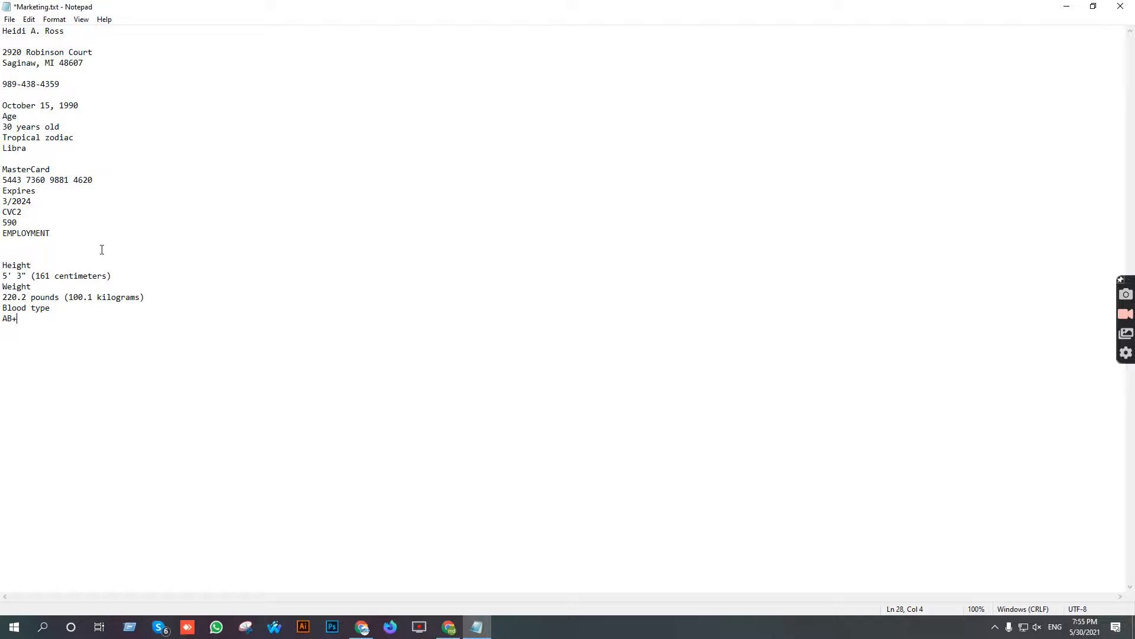
{"action": "left_click", "coordinate": [362, 627]}
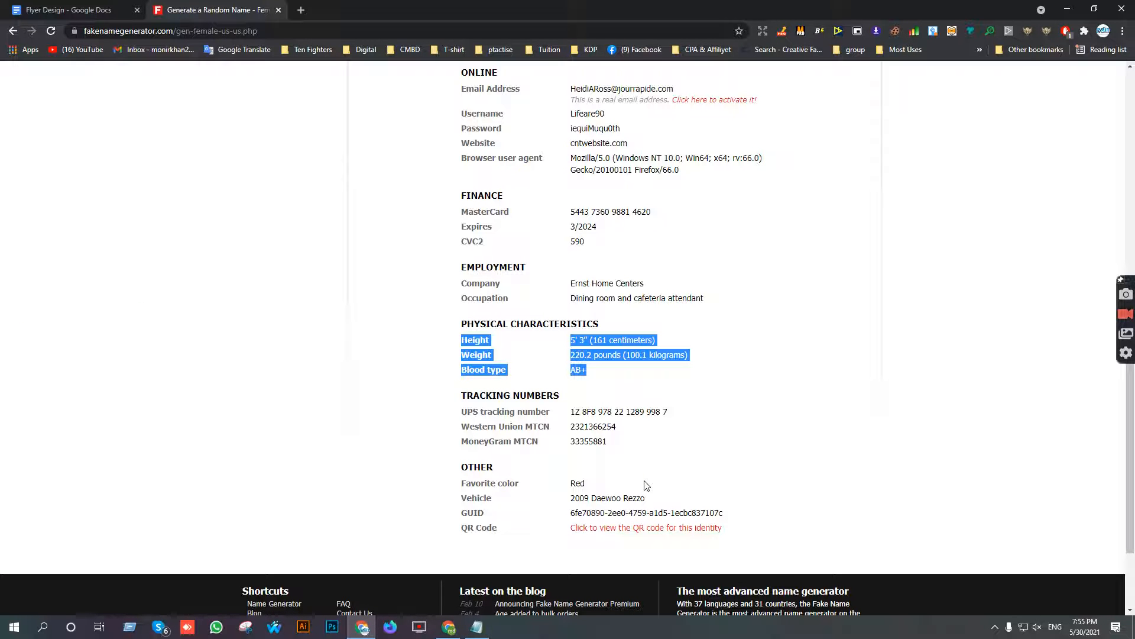
Look over the remaining identity details, then close the Fake Name Generator tab.
{"action": "scroll", "coordinate": [631, 469], "scroll_direction": "down", "scroll_amount": 2}
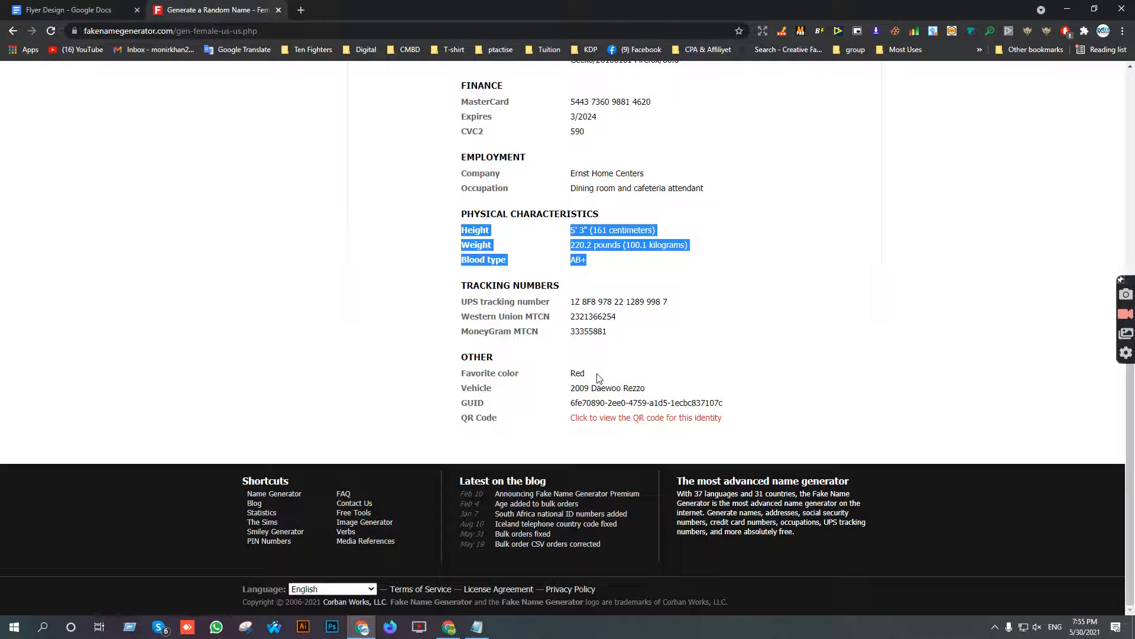
{"action": "left_click_drag", "start_coordinate": [599, 377], "coordinate": [573, 376]}
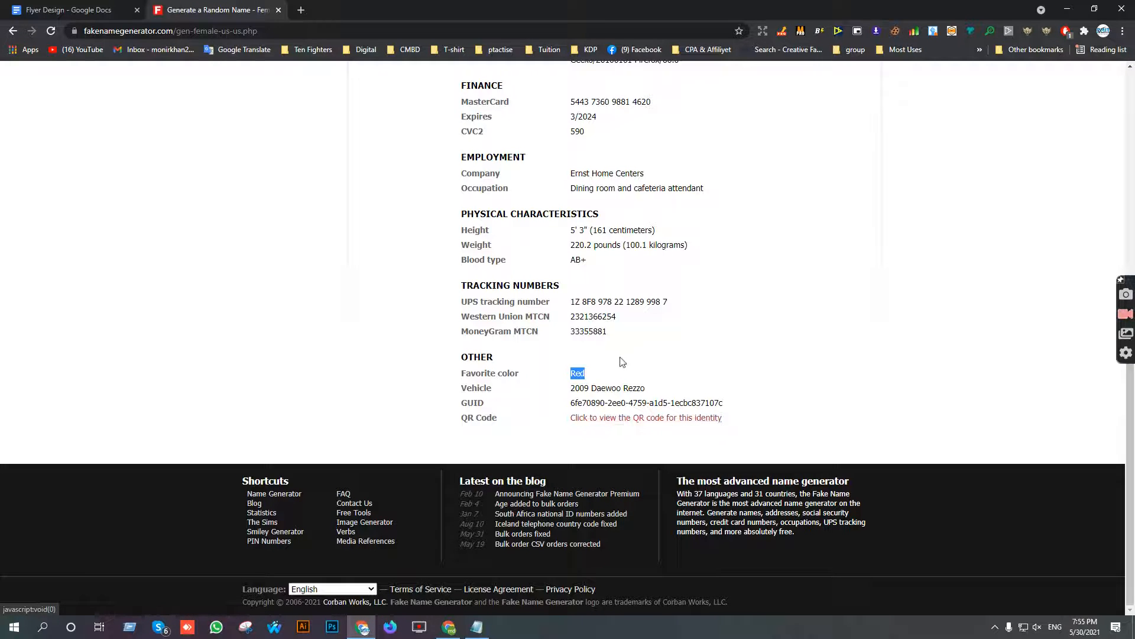
{"action": "left_click", "coordinate": [659, 392]}
{"action": "left_click_drag", "start_coordinate": [659, 392], "coordinate": [559, 371]}
{"action": "scroll", "coordinate": [629, 251], "scroll_direction": "up", "scroll_amount": 4}
{"action": "scroll", "coordinate": [628, 251], "scroll_direction": "up", "scroll_amount": 6}
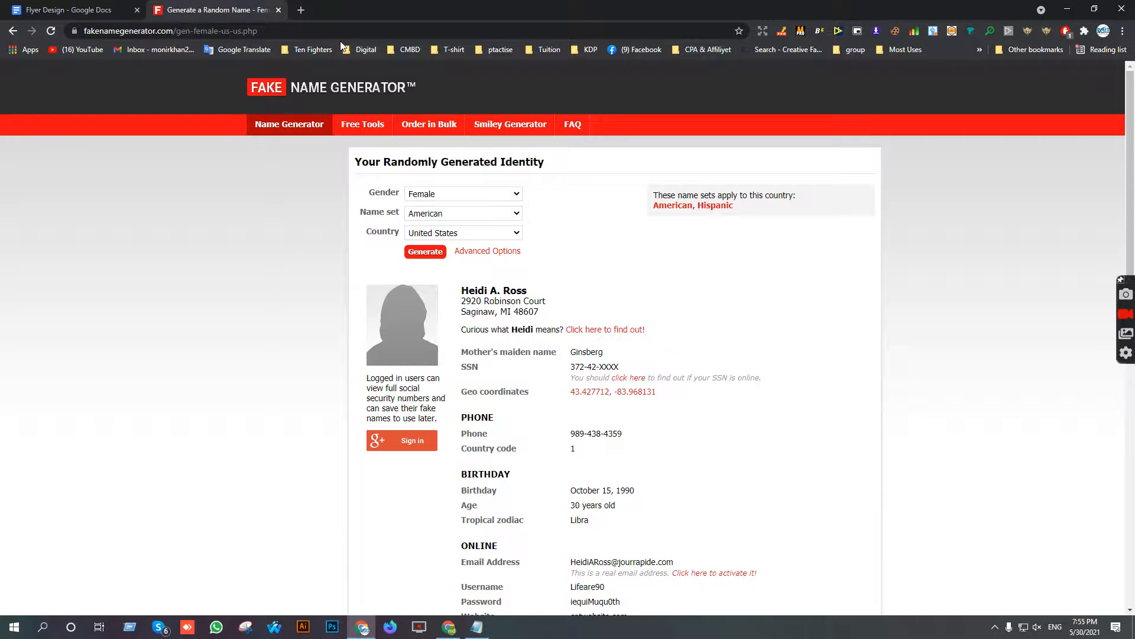
{"action": "left_click", "coordinate": [278, 10]}
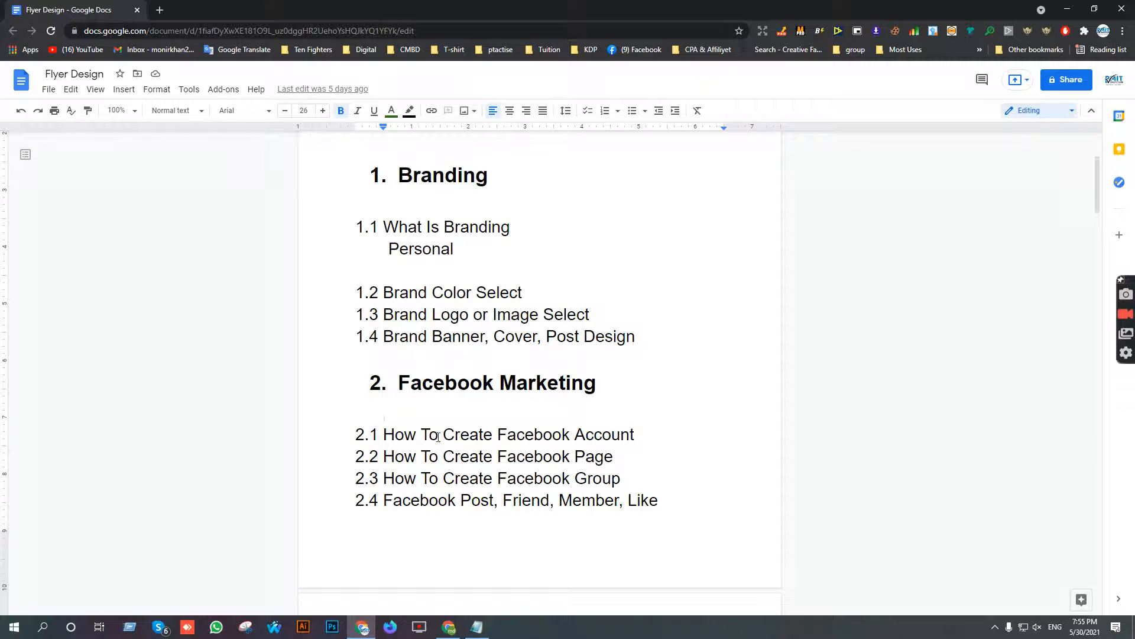
Bring up the second Chrome window, glance at Gmail, and return to Facebook's login page.
{"action": "left_click", "coordinate": [440, 630]}
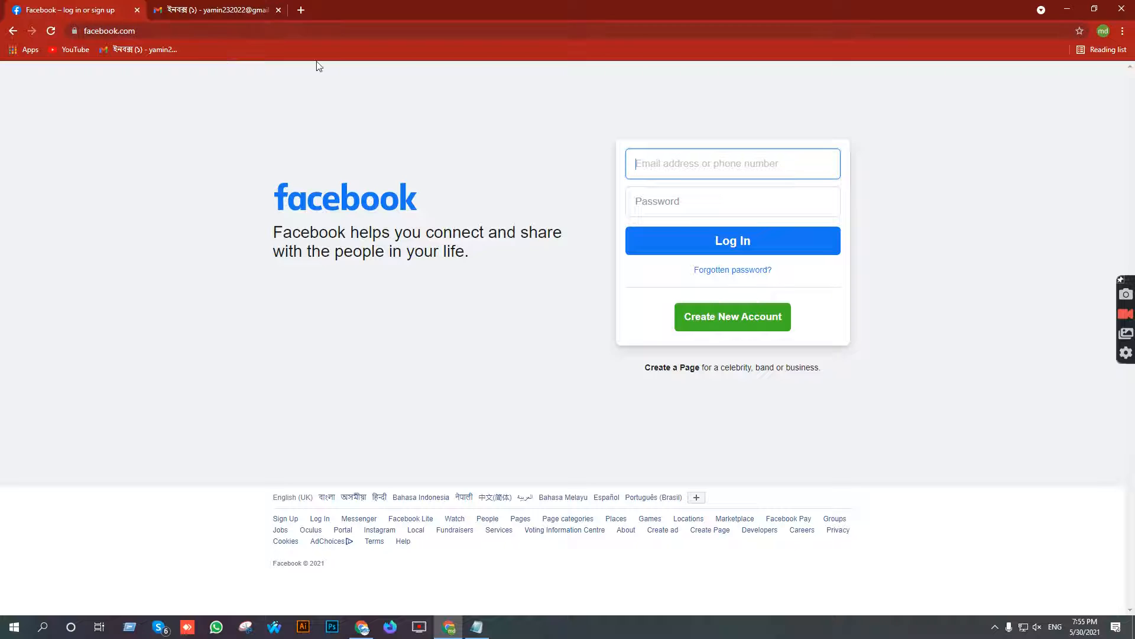
{"action": "left_click", "coordinate": [201, 10]}
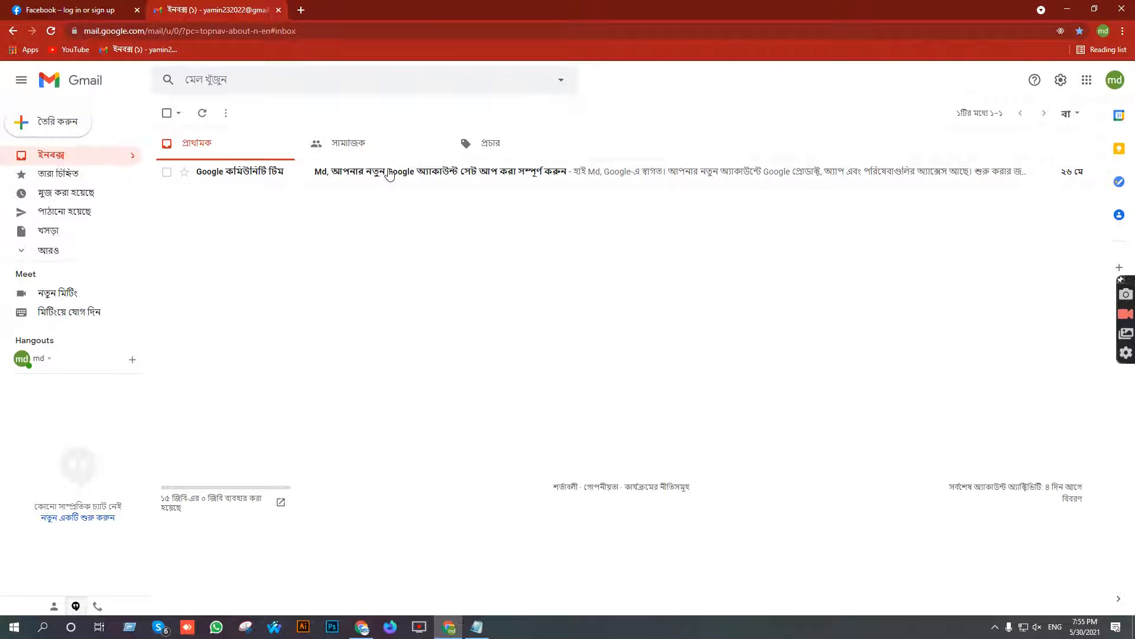
{"action": "left_click", "coordinate": [66, 9]}
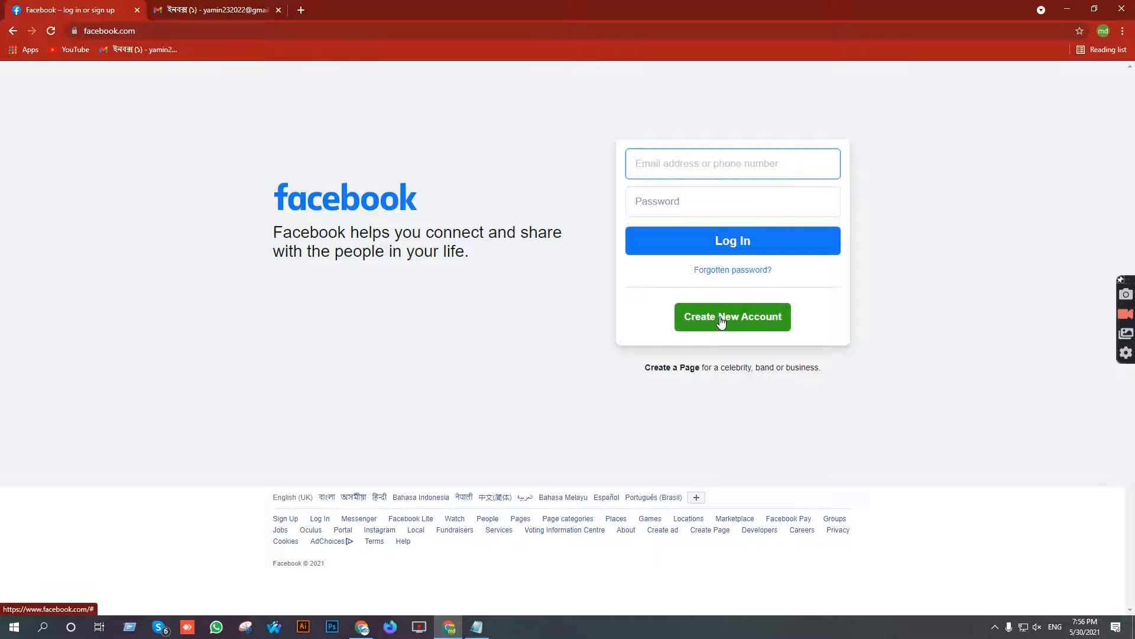
Open Facebook's Create New Account form and copy the name line from Marketing.txt.
{"action": "left_click", "coordinate": [720, 322]}
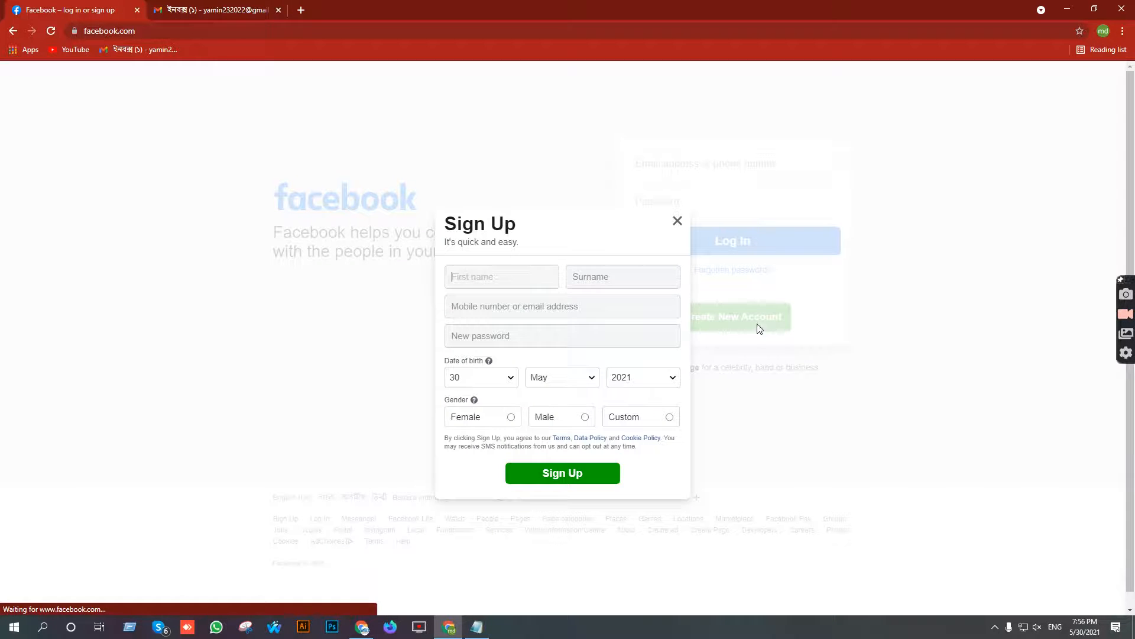
{"action": "left_click", "coordinate": [476, 626]}
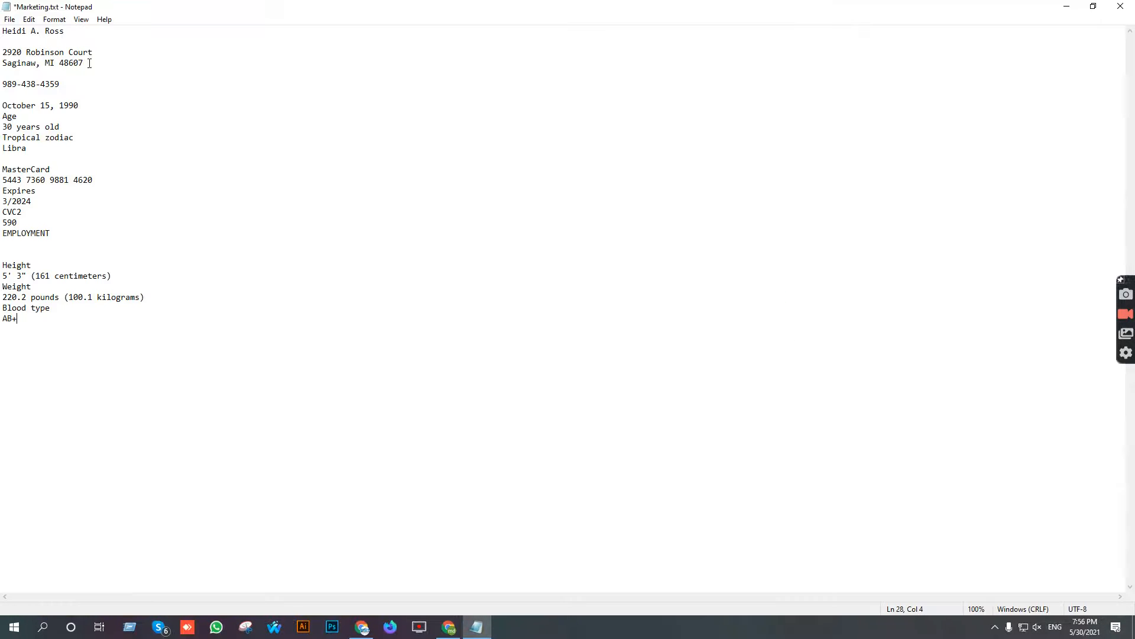
{"action": "left_click", "coordinate": [65, 30]}
{"action": "key", "text": "shift+Home"}
{"action": "key", "text": "ctrl+c"}
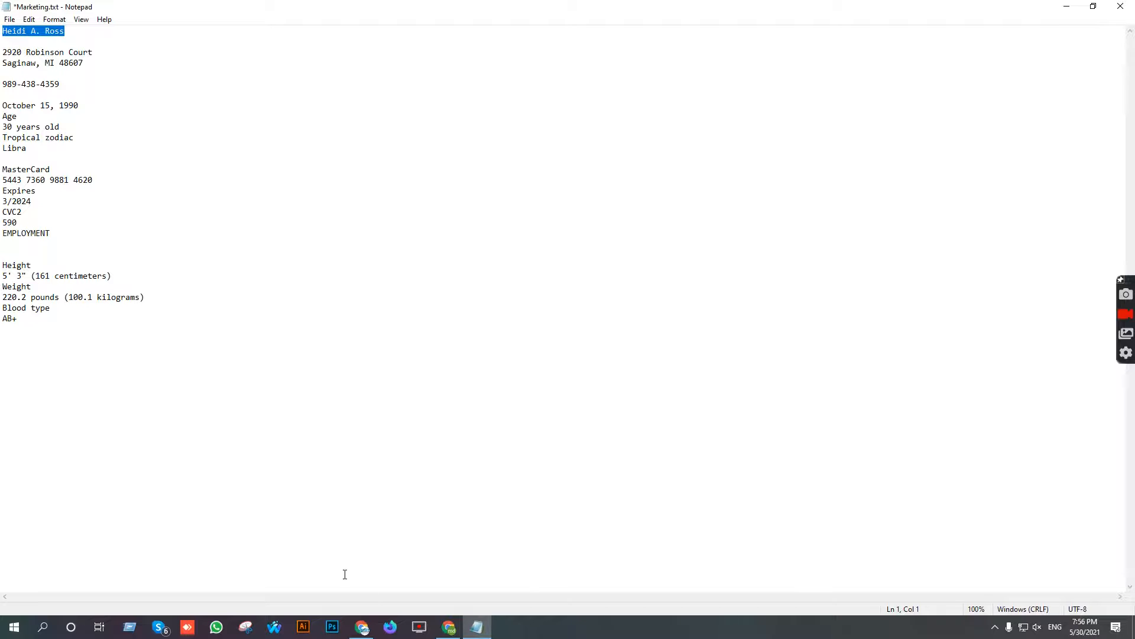
Paste the name into First name, moving the surname into the Surname field.
{"action": "left_click", "coordinate": [362, 627]}
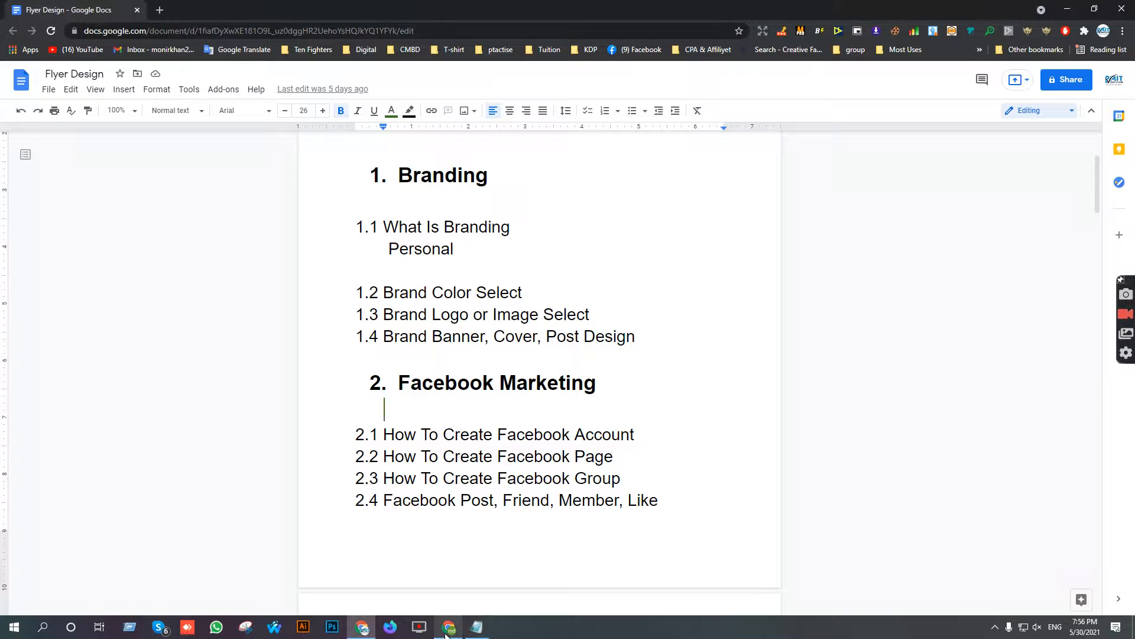
{"action": "left_click", "coordinate": [449, 627]}
{"action": "left_click", "coordinate": [471, 278]}
{"action": "key", "text": "ctrl+v"}
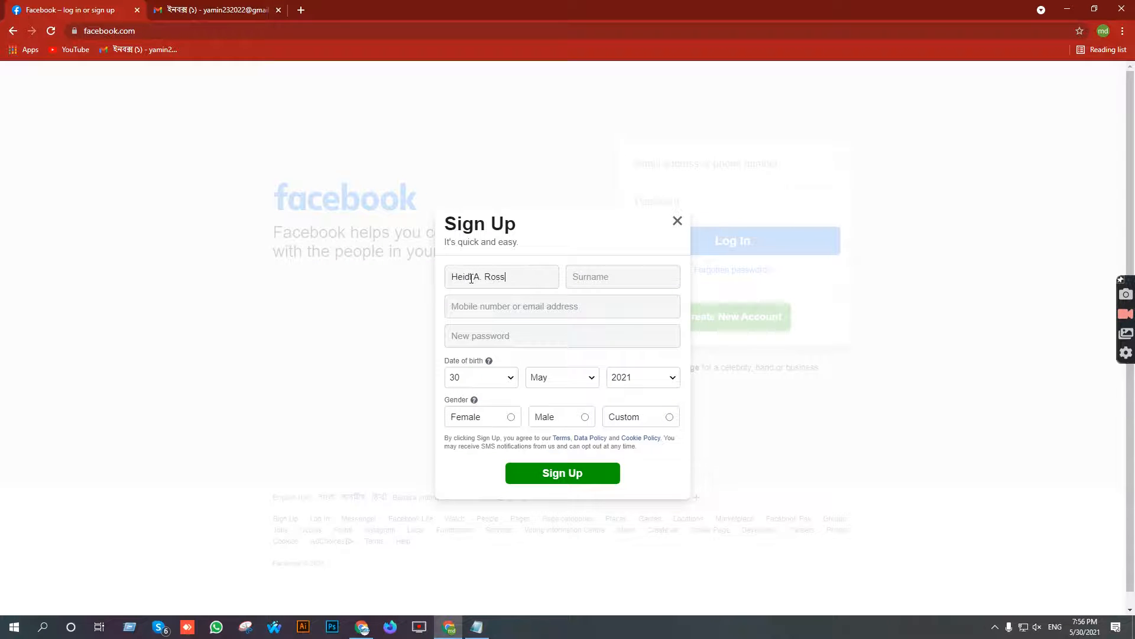
{"action": "key", "text": "shift+Left"}
{"action": "key", "text": "shift+Left"}
{"action": "key", "text": "shift+Left"}
{"action": "key", "text": "shift+Left"}
{"action": "key", "text": "ctrl+x"}
{"action": "key", "text": "ctrl+v"}
Copy the Gmail account's email address from the Google account panel.
{"action": "left_click", "coordinate": [245, 8]}
{"action": "left_click", "coordinate": [1116, 79]}
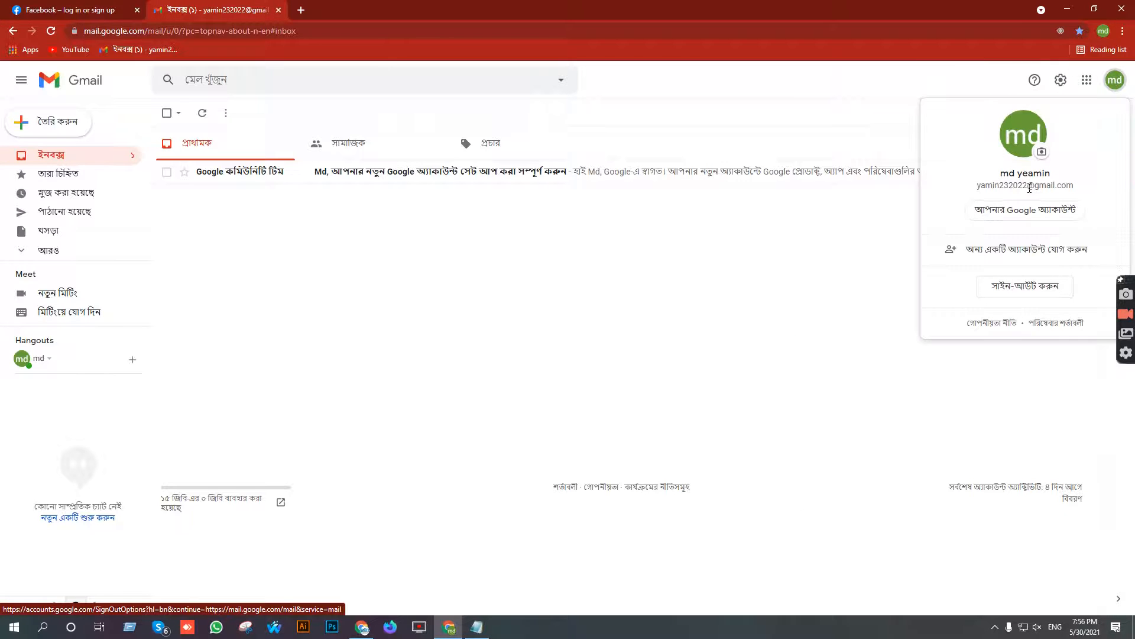
{"action": "left_click_drag", "start_coordinate": [1072, 185], "coordinate": [975, 185]}
{"action": "right_click", "coordinate": [984, 182]}
{"action": "left_click", "coordinate": [970, 190]}
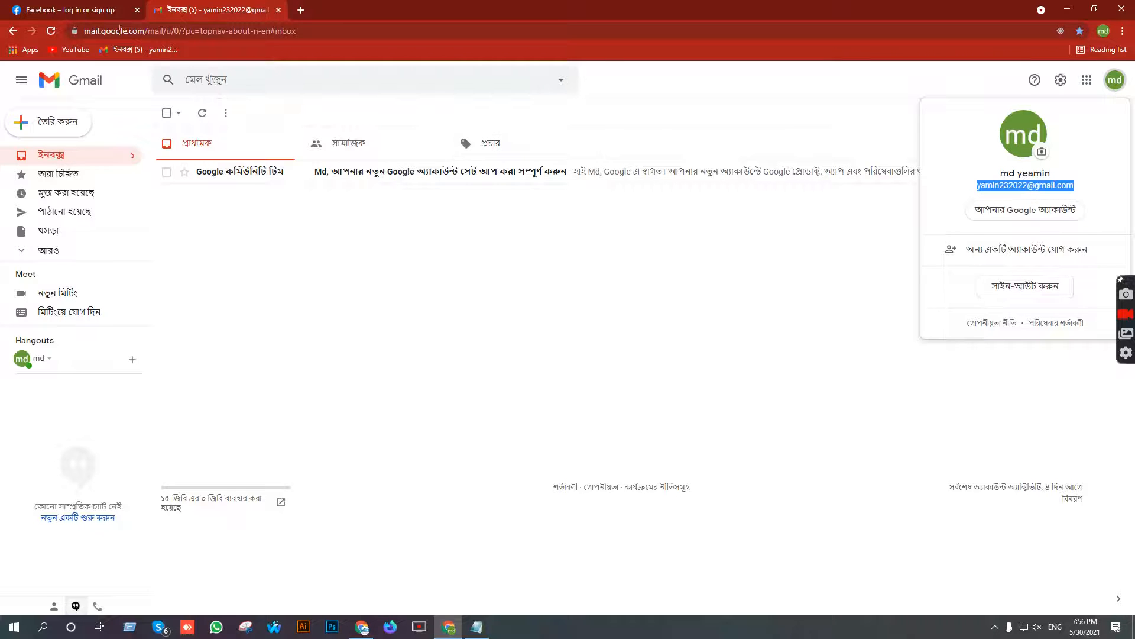
Paste the Gmail address into both the email and re-enter email fields.
{"action": "left_click", "coordinate": [77, 9]}
{"action": "right_click", "coordinate": [530, 306]}
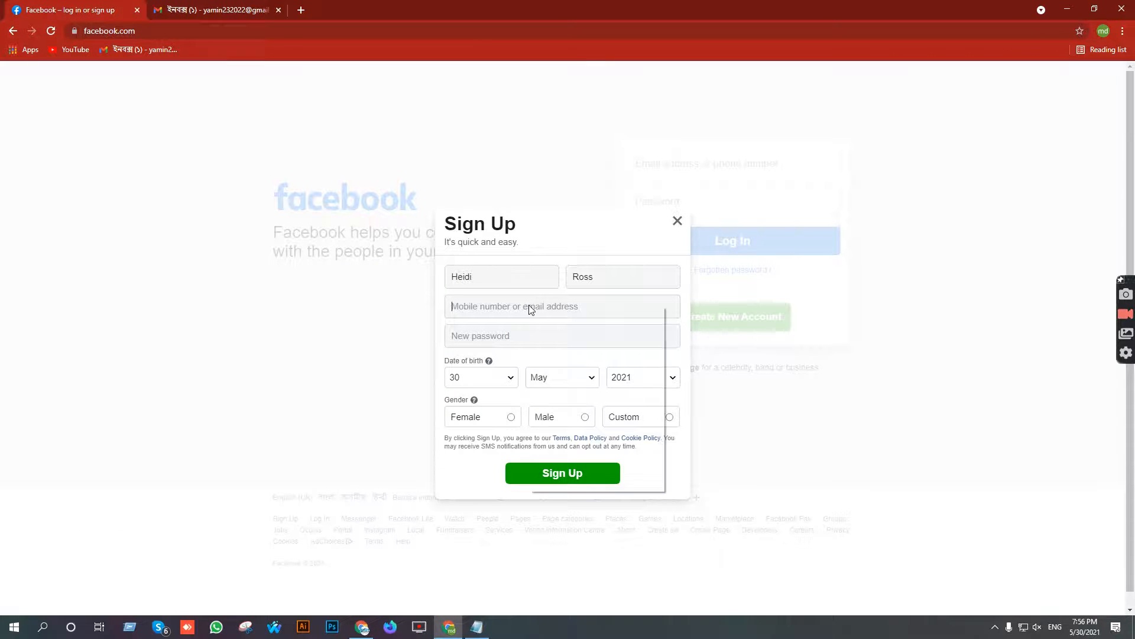
{"action": "left_click", "coordinate": [563, 395]}
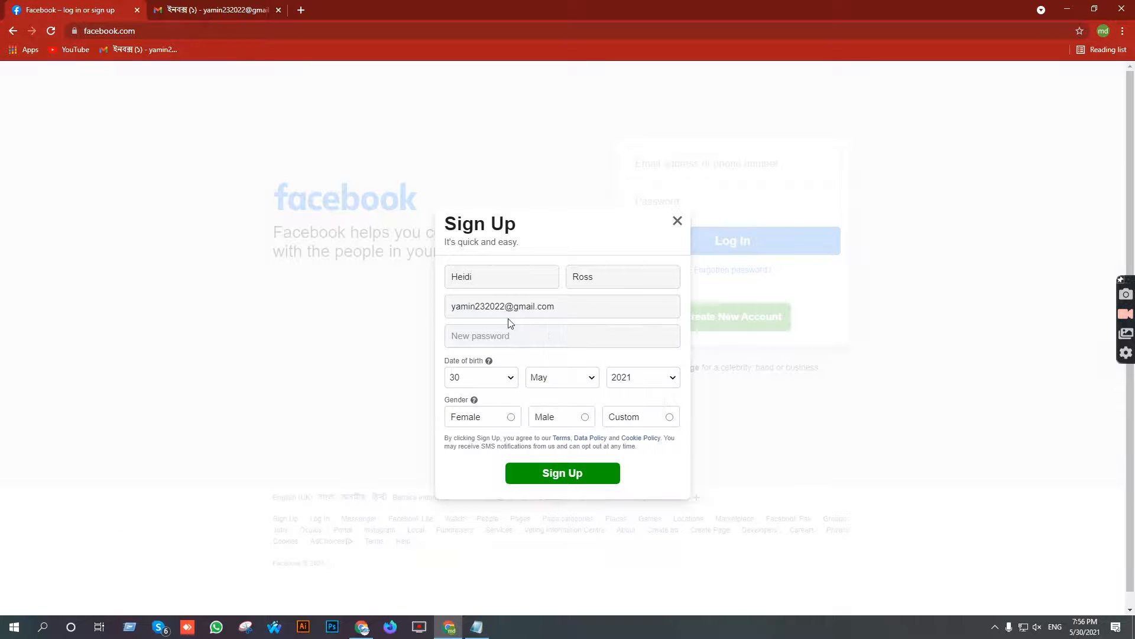
{"action": "left_click", "coordinate": [503, 335]}
{"action": "left_click", "coordinate": [523, 322]}
{"action": "key", "text": "ctrl+v"}
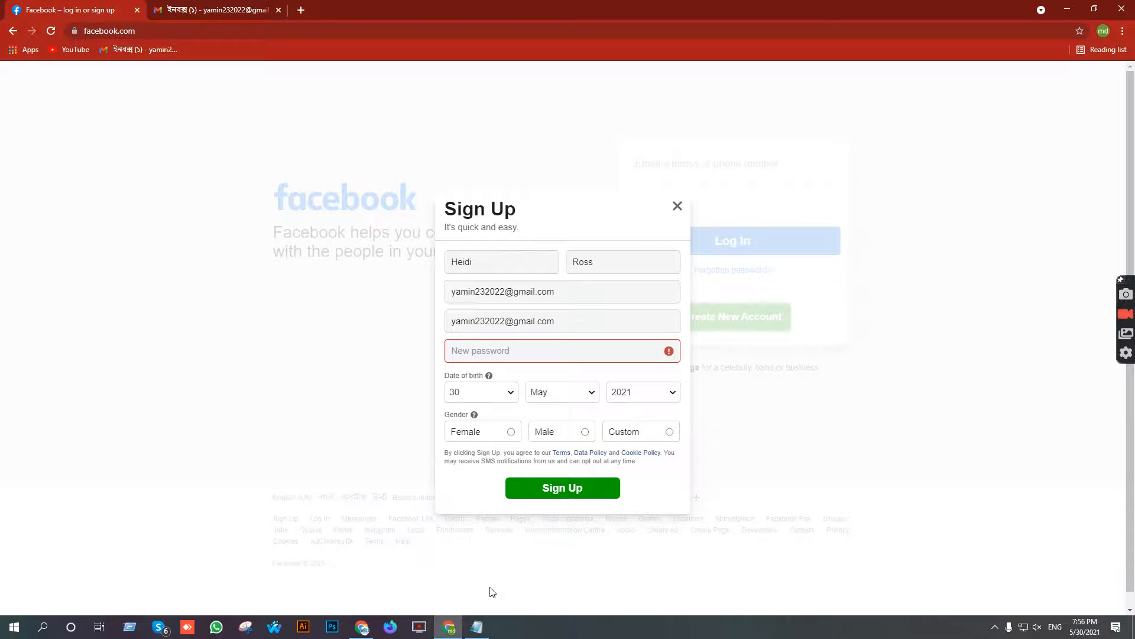
{"action": "left_click", "coordinate": [477, 627]}
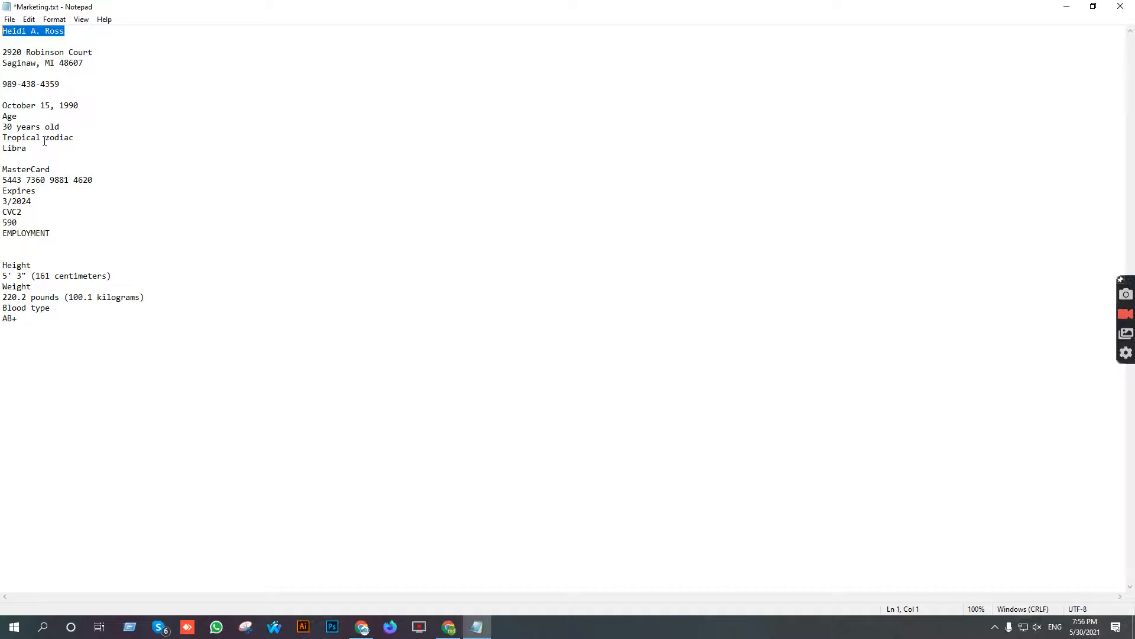
Under AB+, add a 'faceboook' heading with a 'pass=' line holding a new password, and paste the Gmail address.
{"action": "left_click", "coordinate": [43, 343]}
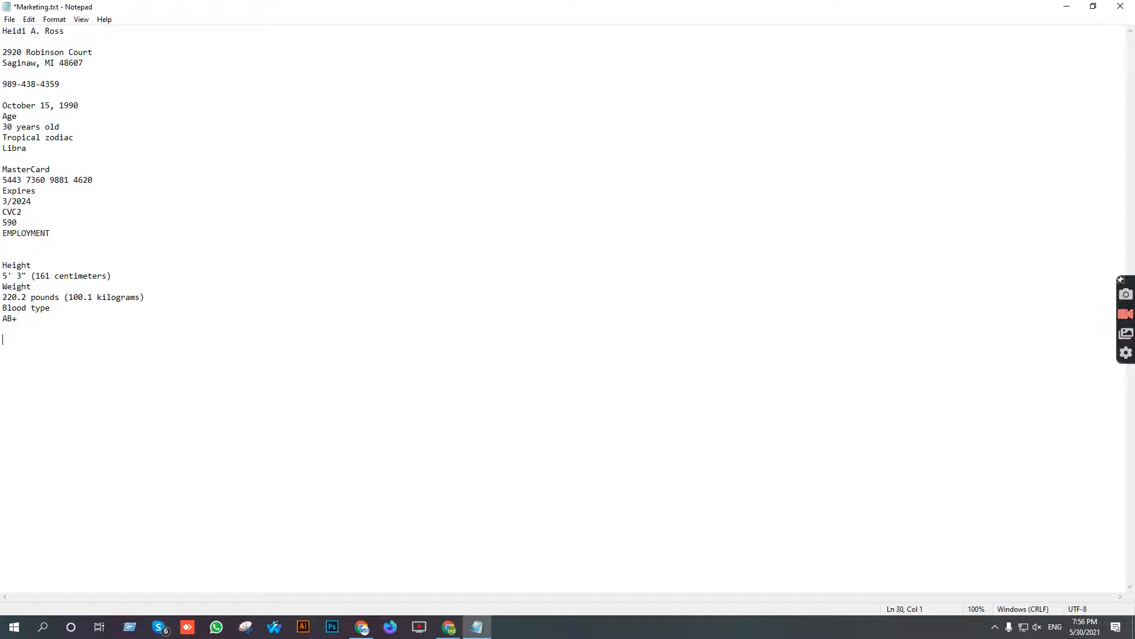
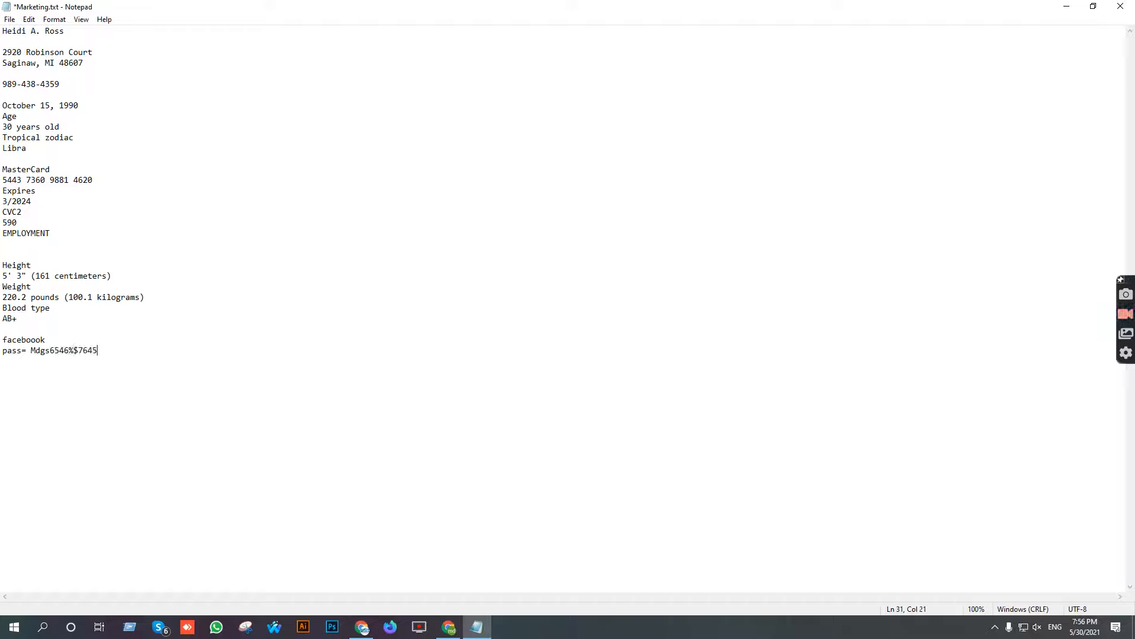
{"action": "key", "text": "Return"}
{"action": "key", "text": "ctrl+v"}
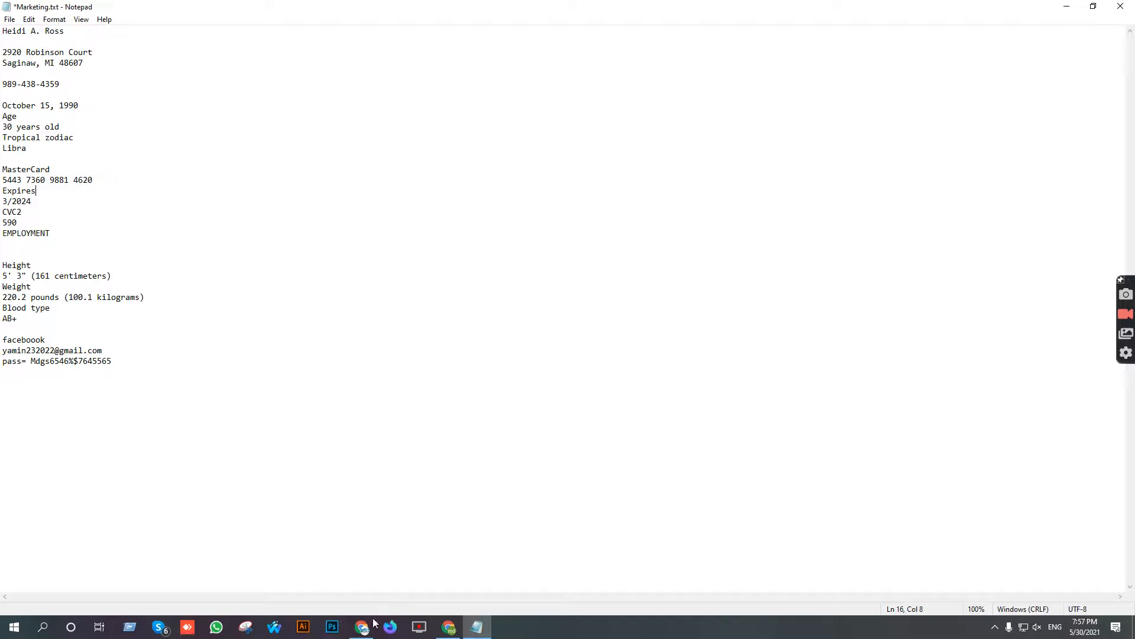
Switch from Notepad back to the Facebook Sign Up form in Chrome.
{"action": "left_click", "coordinate": [449, 625]}
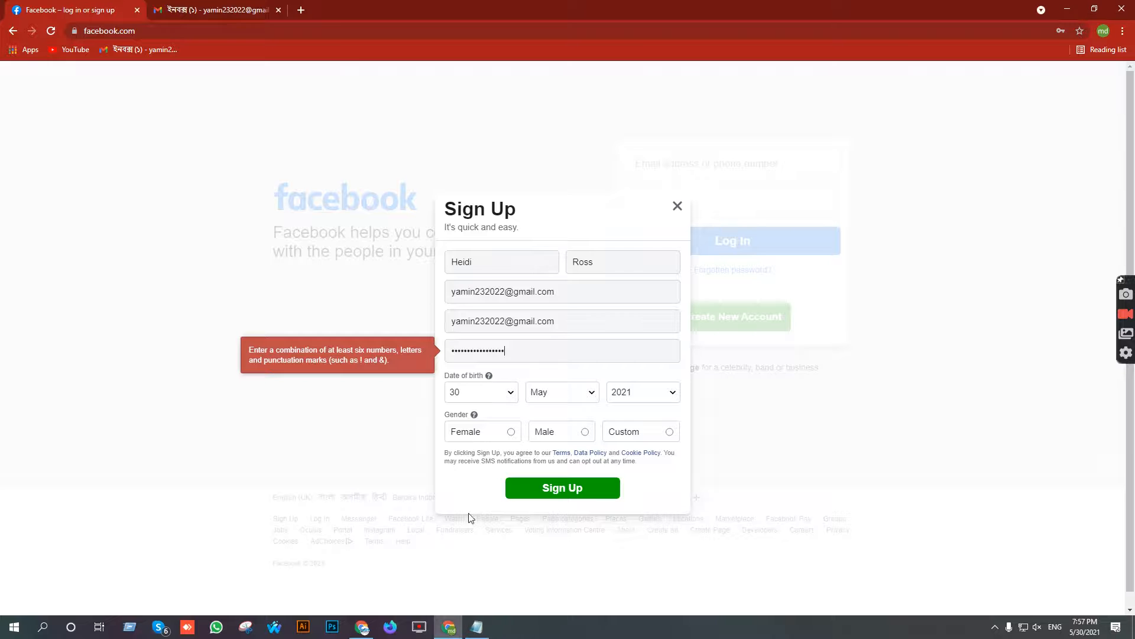
Set the birth day to 15 and the birth month to Oct.
{"action": "left_click", "coordinate": [491, 394]}
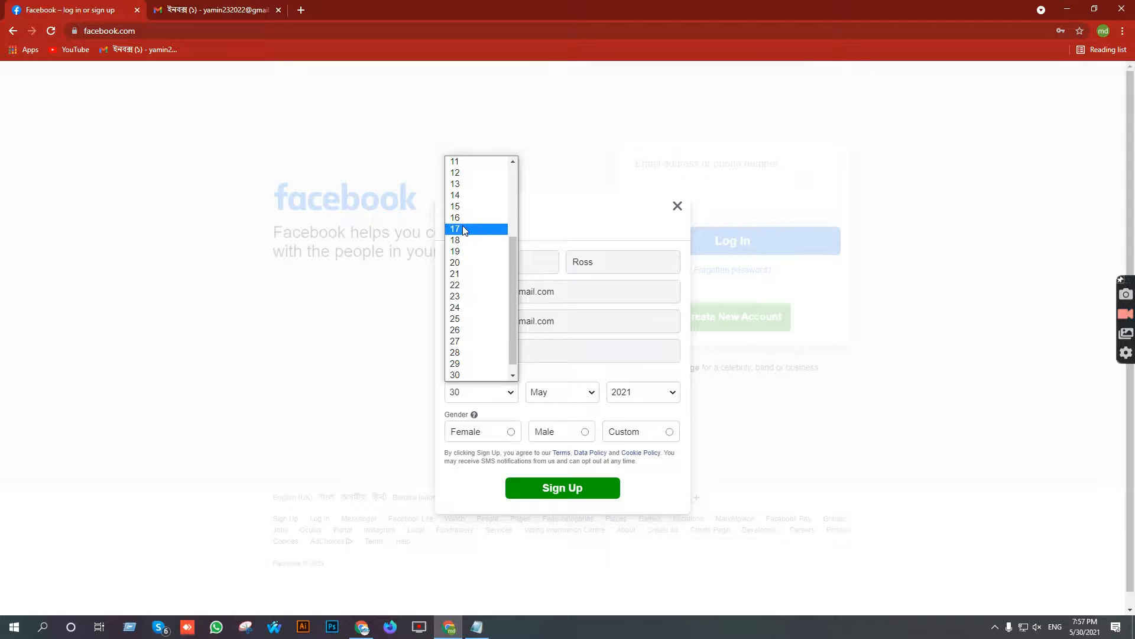
{"action": "left_click", "coordinate": [462, 207]}
{"action": "left_click", "coordinate": [552, 393]}
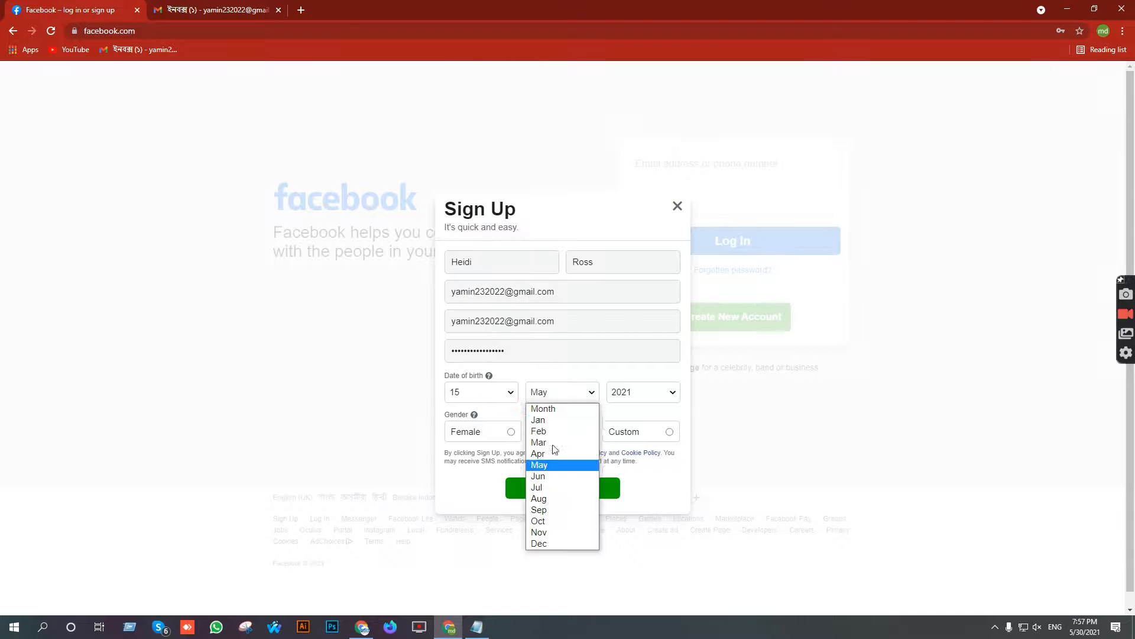
{"action": "left_click", "coordinate": [544, 521]}
Choose 1990 as the birth year, select Female gender, and submit the form.
{"action": "left_click", "coordinate": [639, 398]}
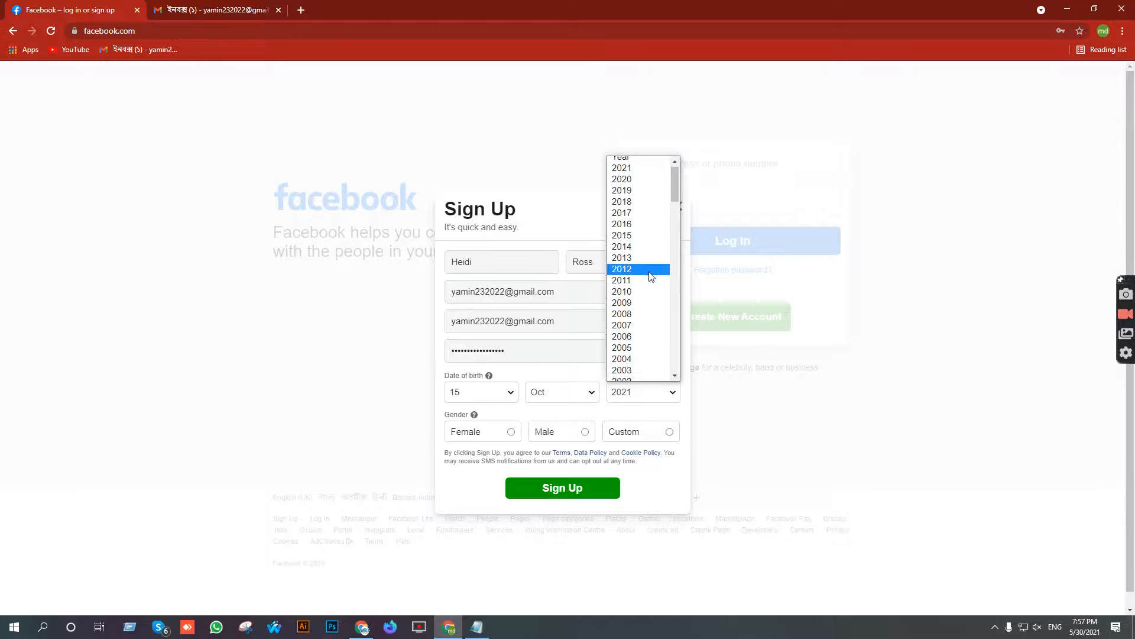
{"action": "scroll", "coordinate": [651, 276], "scroll_direction": "down", "scroll_amount": 15}
{"action": "scroll", "coordinate": [651, 283], "scroll_direction": "up", "scroll_amount": 8}
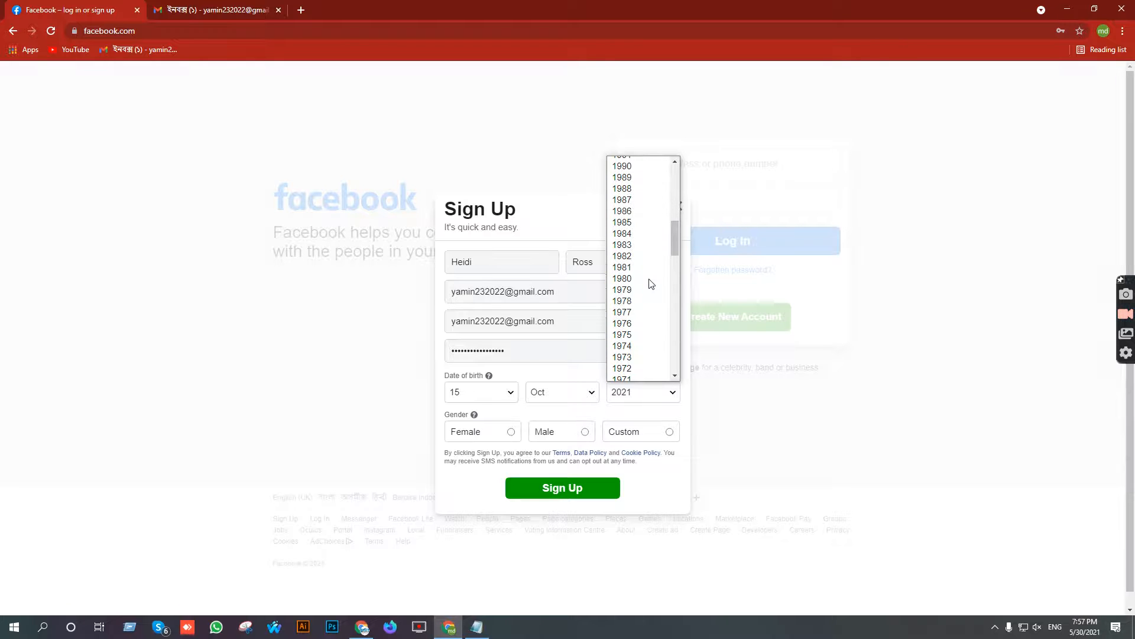
{"action": "scroll", "coordinate": [651, 283], "scroll_direction": "up", "scroll_amount": 2}
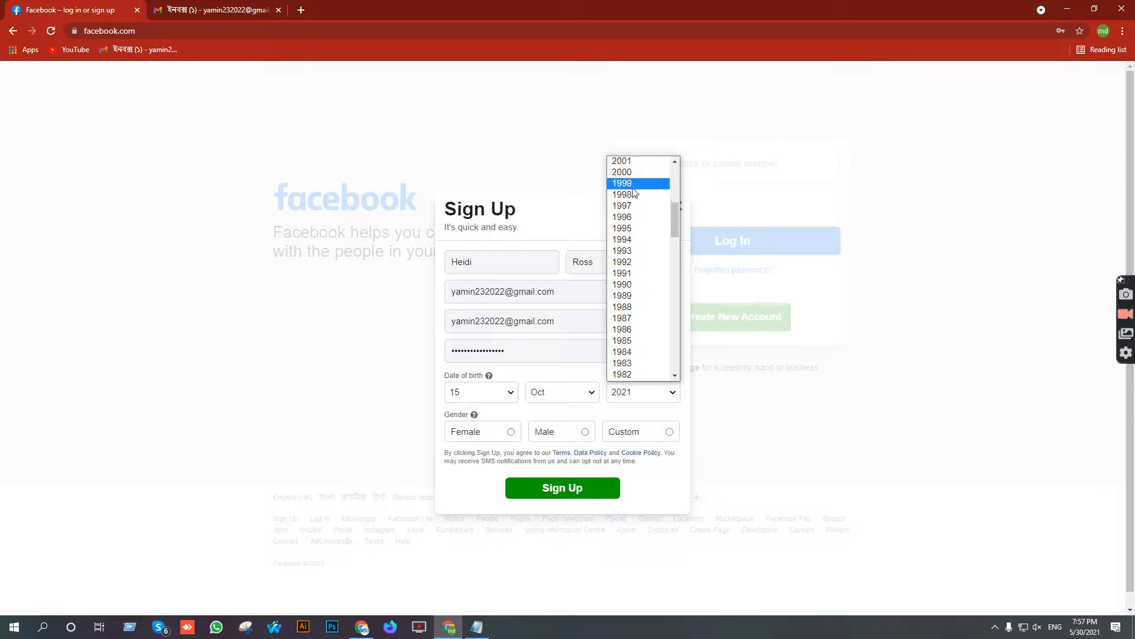
{"action": "left_click", "coordinate": [636, 285]}
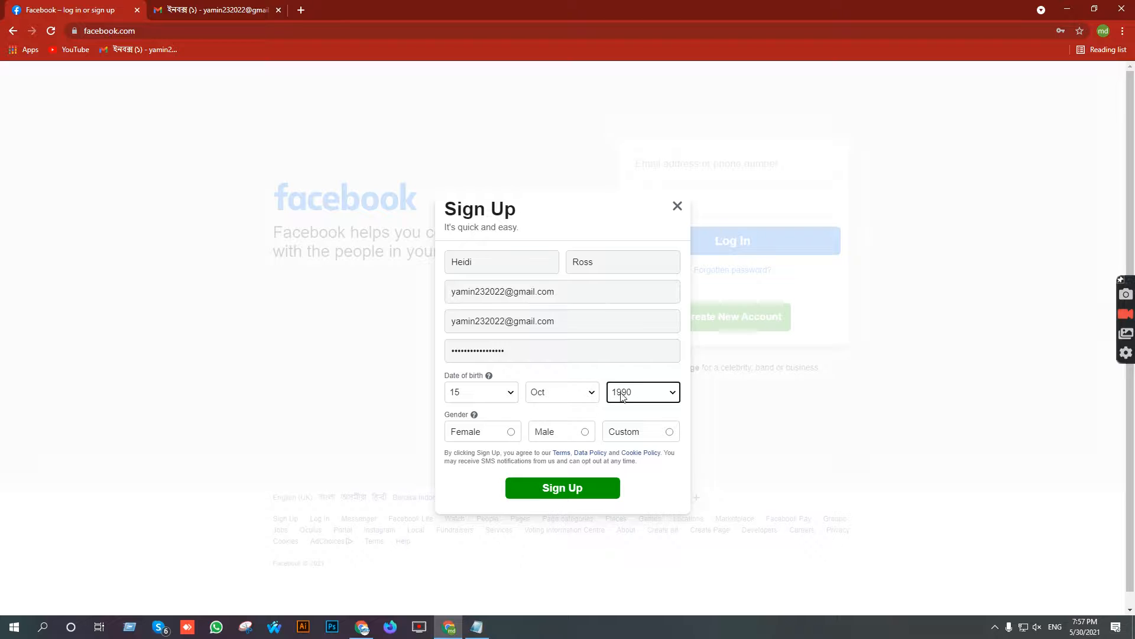
{"action": "left_click", "coordinate": [510, 432]}
{"action": "left_click", "coordinate": [560, 489]}
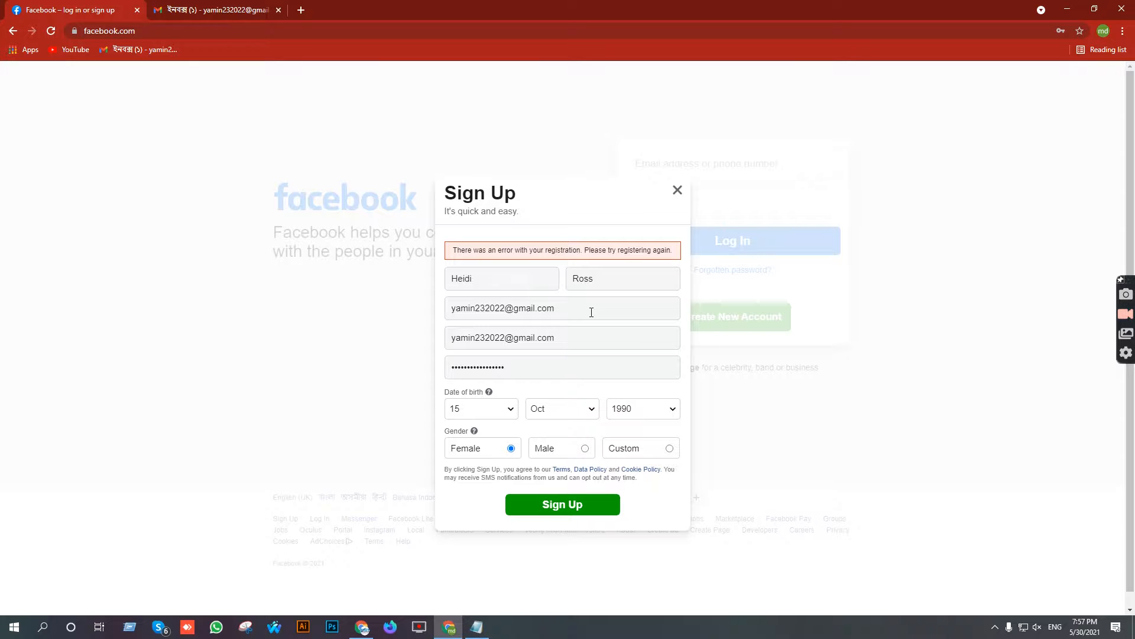
Delete the email address from the Mobile number or email field.
{"action": "key", "text": "ctrl+a"}
{"action": "key", "text": "BackSpace"}
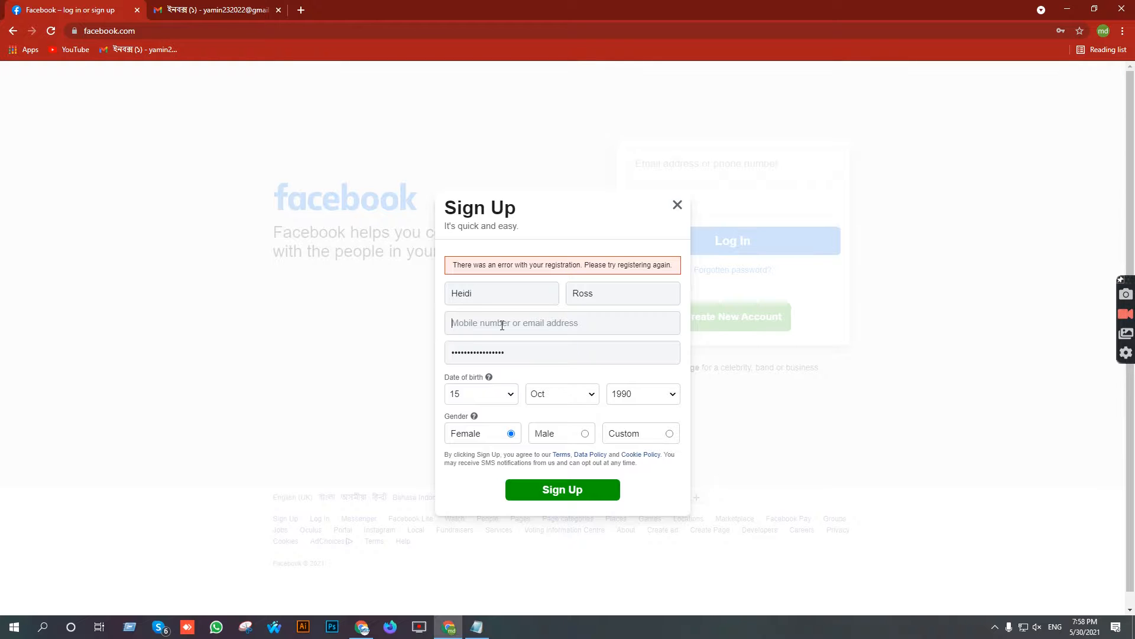
Enter a mobile number in the contact field and resubmit Sign Up twice.
{"action": "left_click", "coordinate": [557, 495]}
{"action": "left_click", "coordinate": [677, 205]}
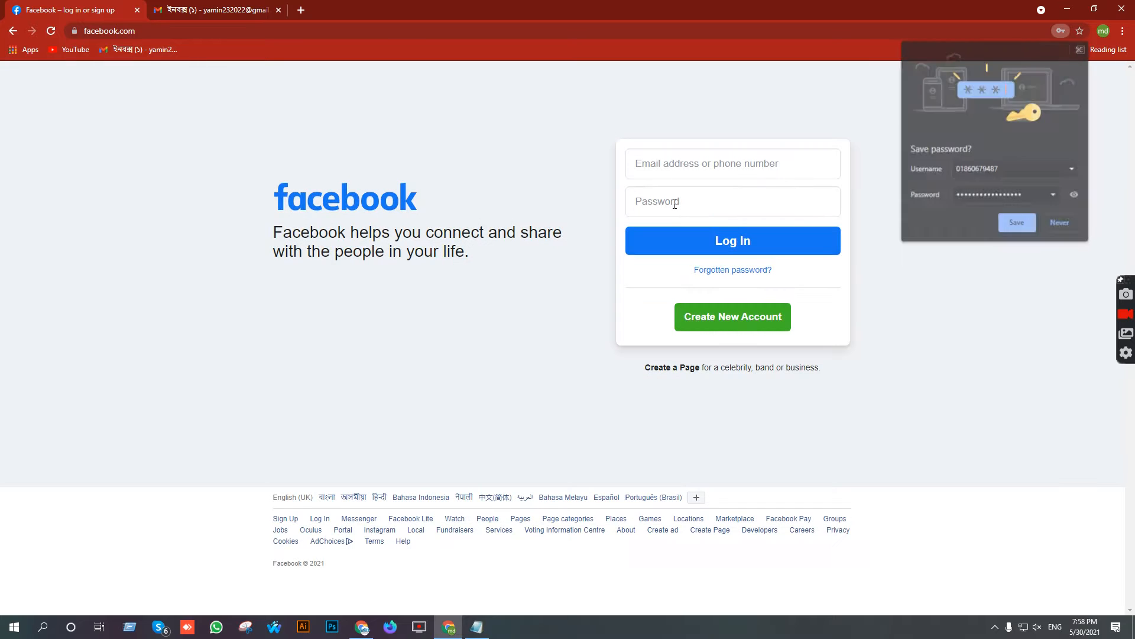
Choose Never on Chrome's save-password prompt, check Gmail and the Flyer Design doc, then reopen Notepad.
{"action": "left_click", "coordinate": [1060, 225]}
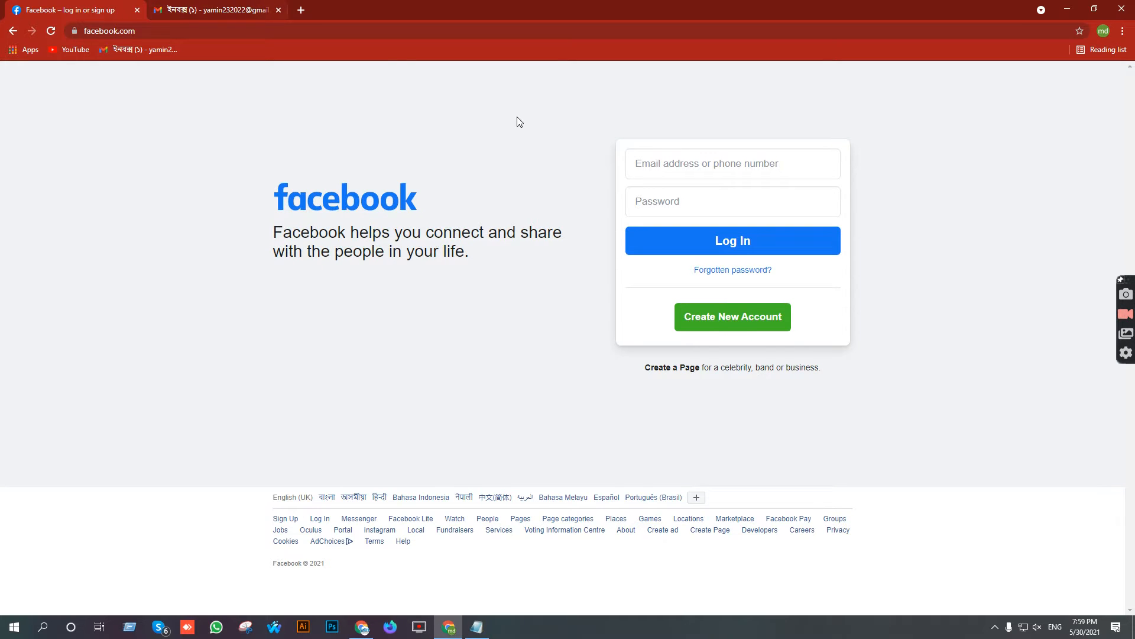
{"action": "left_click", "coordinate": [206, 7]}
{"action": "left_click", "coordinate": [101, 7]}
{"action": "left_click", "coordinate": [229, 7]}
{"action": "left_click", "coordinate": [361, 628]}
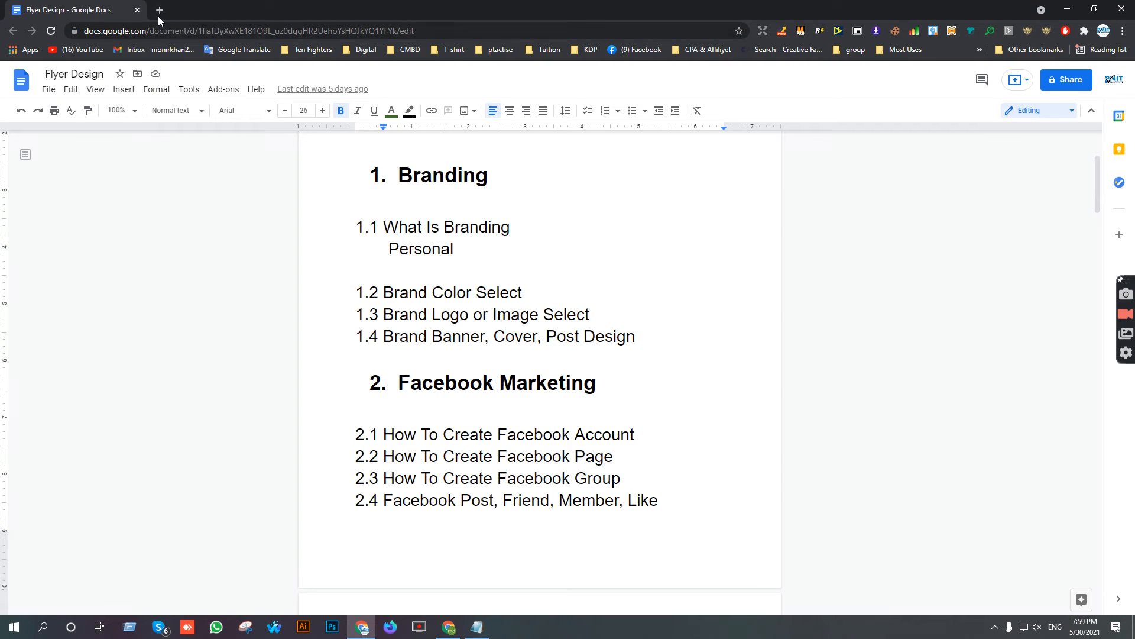
{"action": "left_click", "coordinate": [476, 627]}
Select all text in Marketing.txt, glance at the Facebook page, and return to Notepad.
{"action": "key", "text": "ctrl+a"}
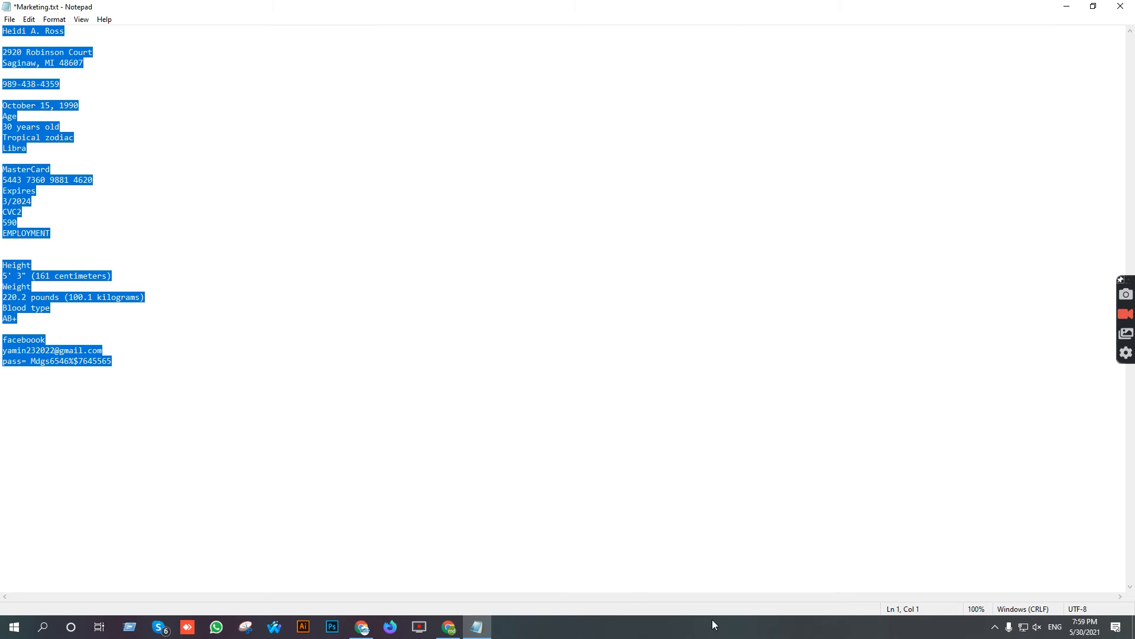
{"action": "left_click", "coordinate": [454, 631]}
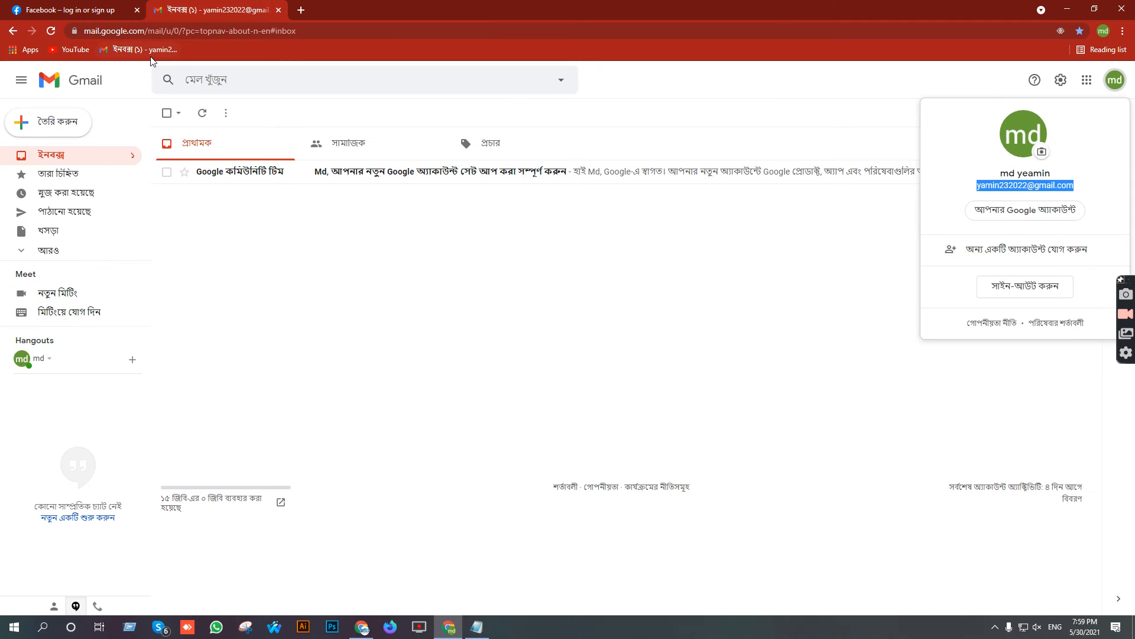
{"action": "left_click", "coordinate": [62, 8]}
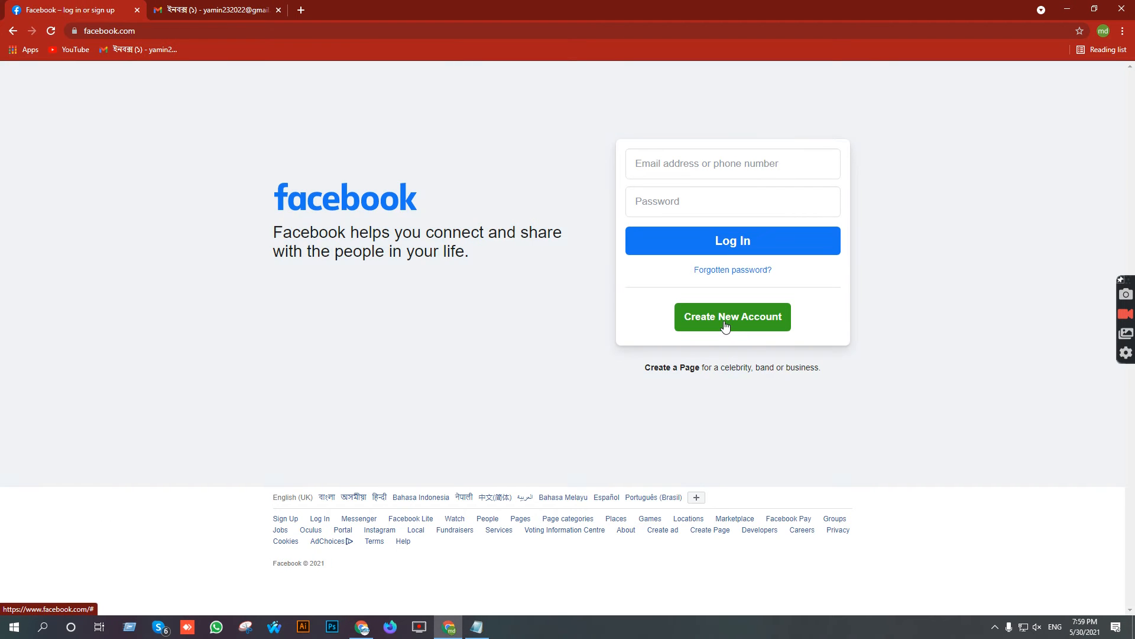
{"action": "left_click", "coordinate": [476, 628]}
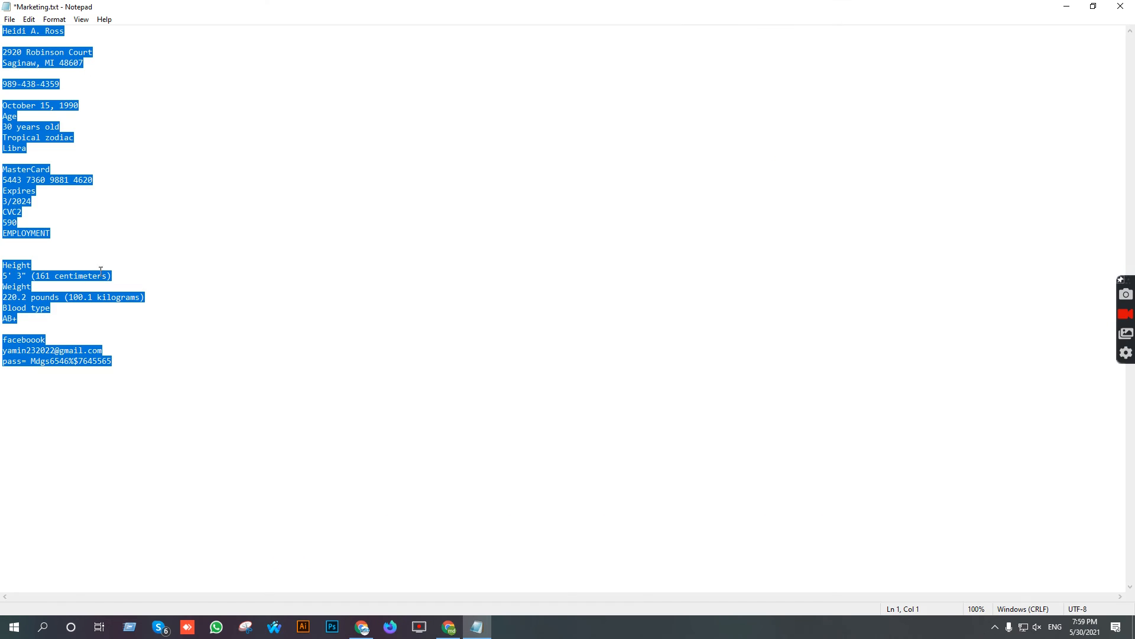